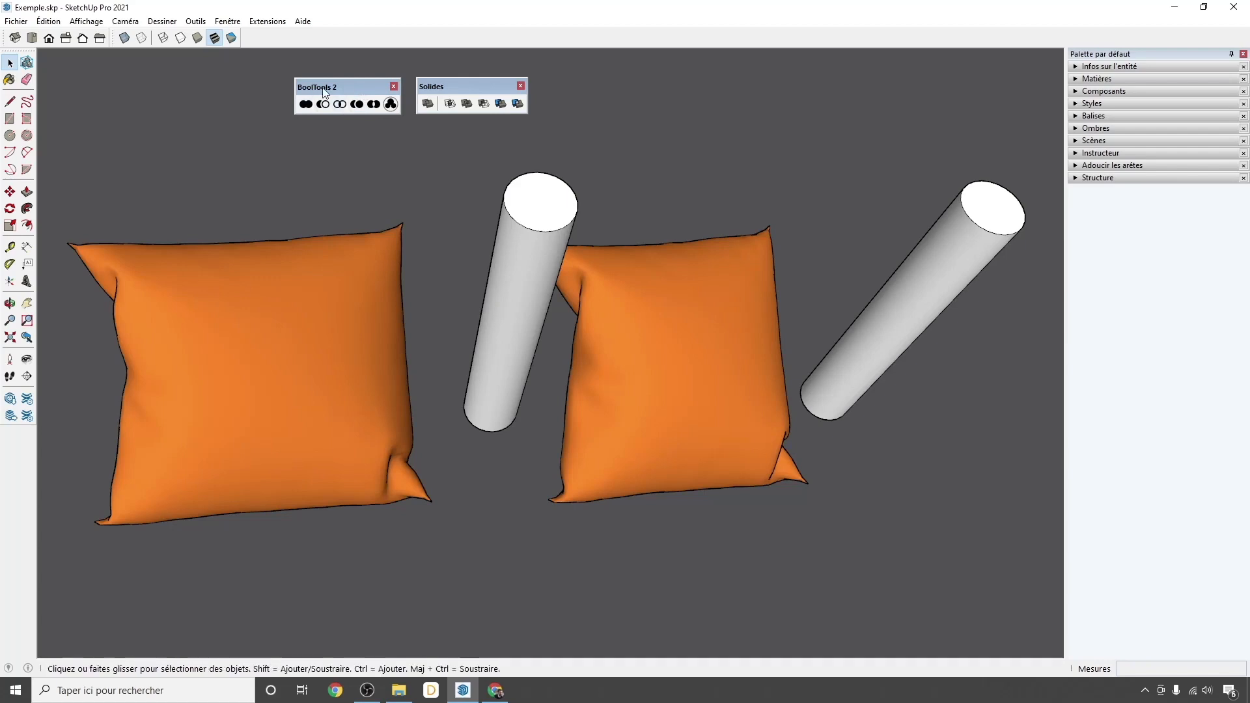
# - Check the list of available toolbars, then shift the floating BoolTools 2 and Solides toolbars slightly
pyautogui.rightClick(326, 40)
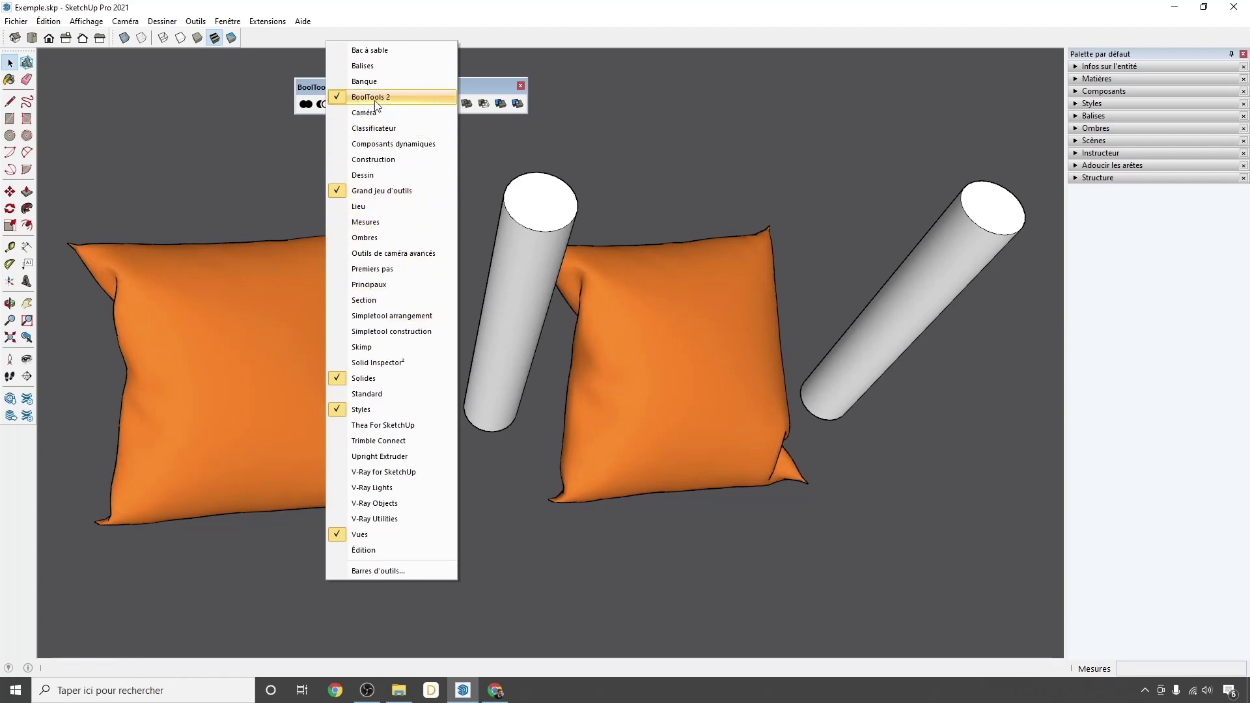
pyautogui.click(306, 90)
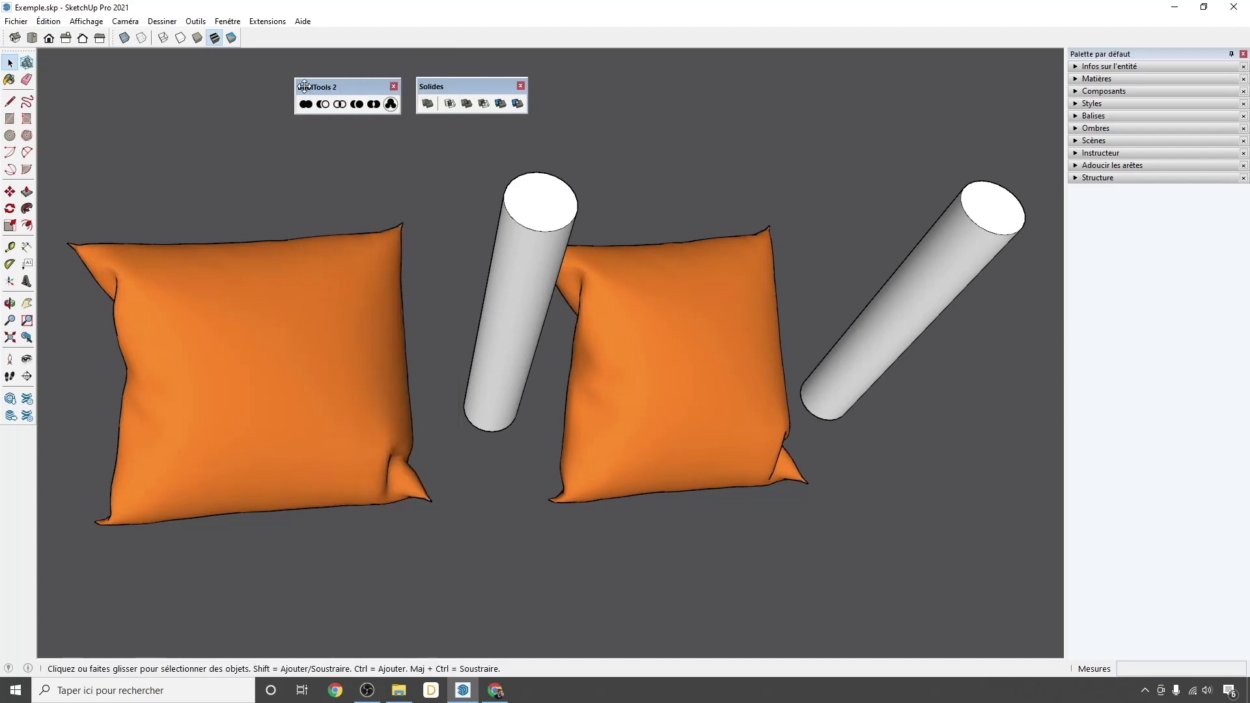
pyautogui.moveTo(312, 85)
pyautogui.mouseDown()
pyautogui.moveTo(299, 85)
pyautogui.moveTo(317, 83)
pyautogui.mouseUp()
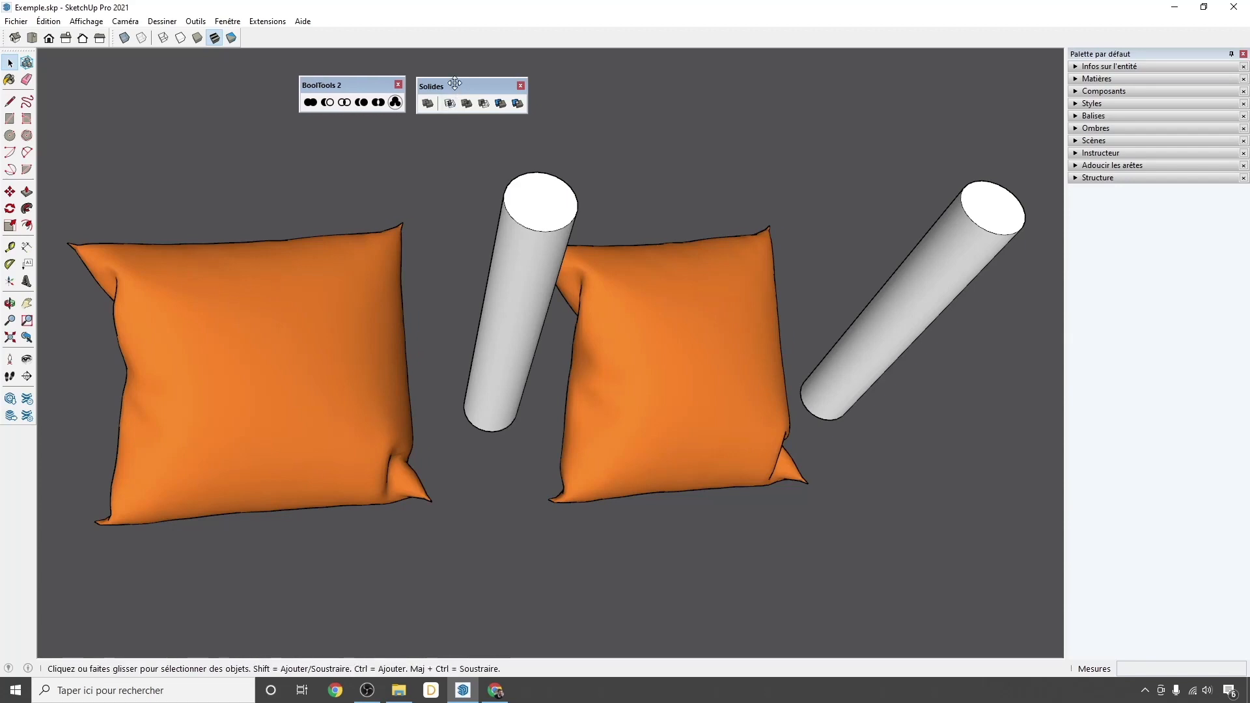
pyautogui.moveTo(455, 83); pyautogui.dragTo(459, 81)
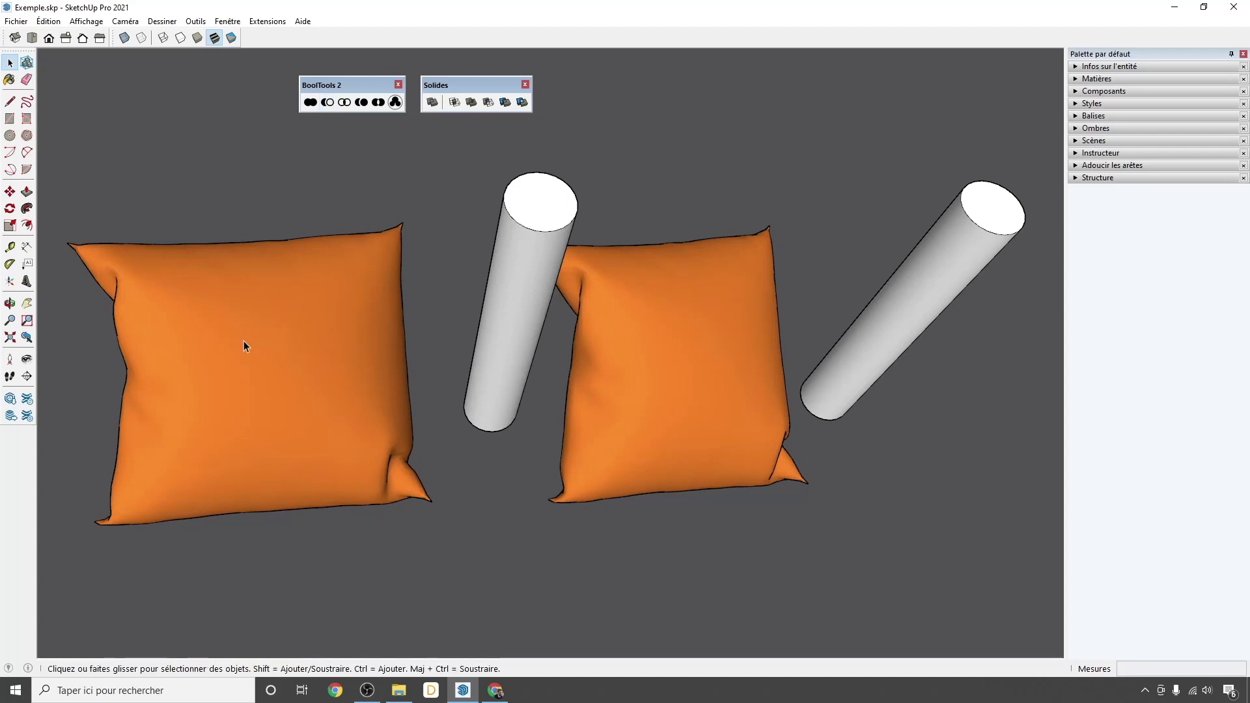
# - Draw a rectangle on the ground in front of the left cushion and Push/Pull it upward into a box
pyautogui.moveTo(315, 365); pyautogui.dragTo(431, 255, button='middle')
pyautogui.press('r')
pyautogui.click(338, 451)
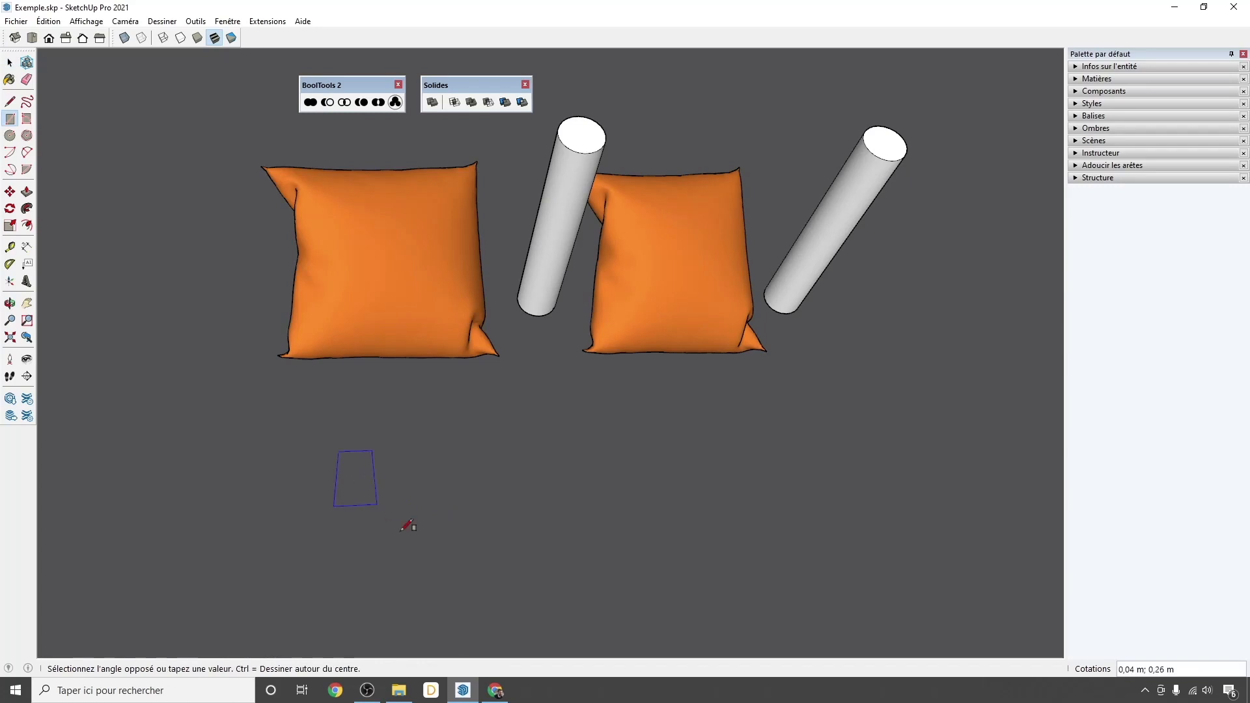
pyautogui.click(444, 536)
pyautogui.press('p')
pyautogui.click(425, 506)
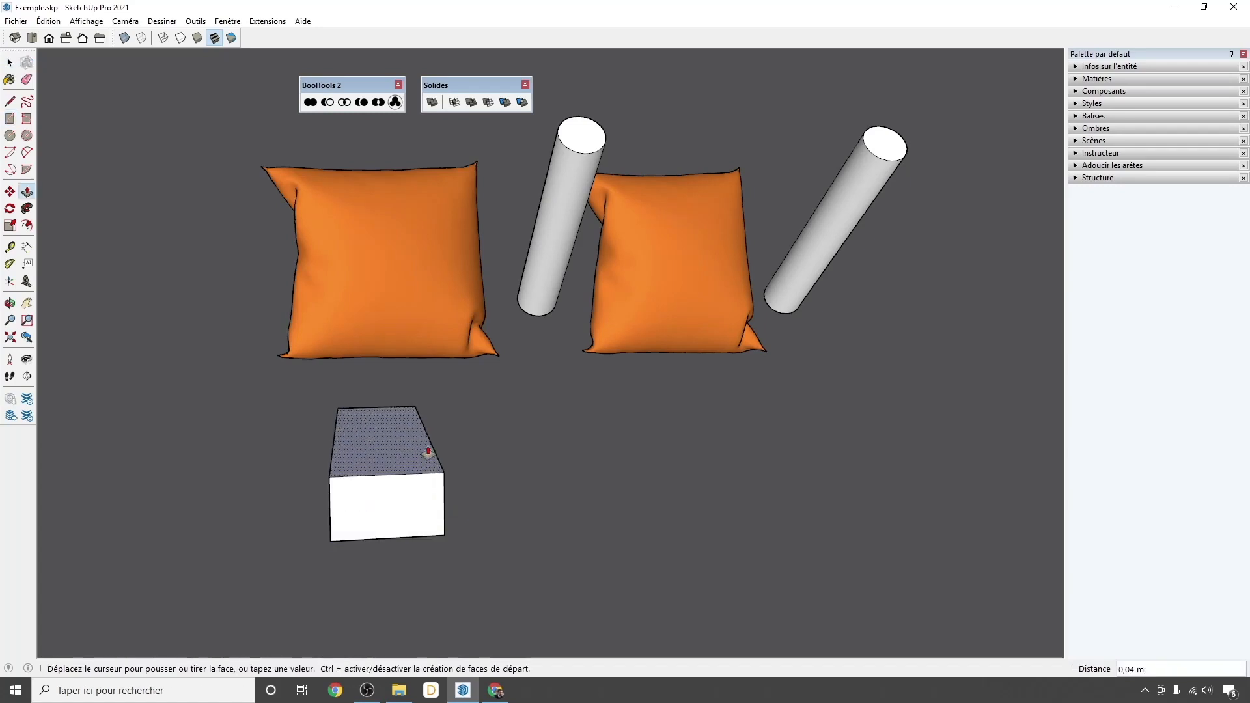
pyautogui.click(428, 410)
# - Select all the connected geometry of the new box and make it a group
pyautogui.press('space')
pyautogui.tripleClick(400, 464)
pyautogui.rightClick(399, 464)
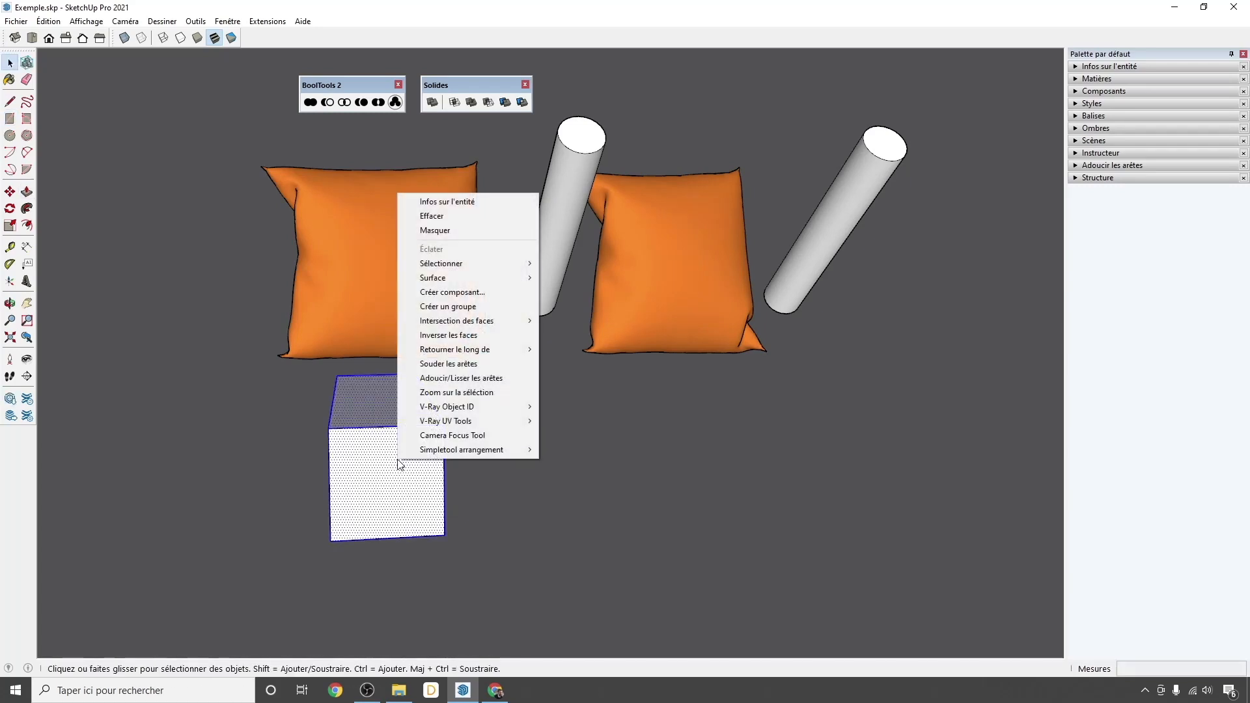
pyautogui.click(448, 306)
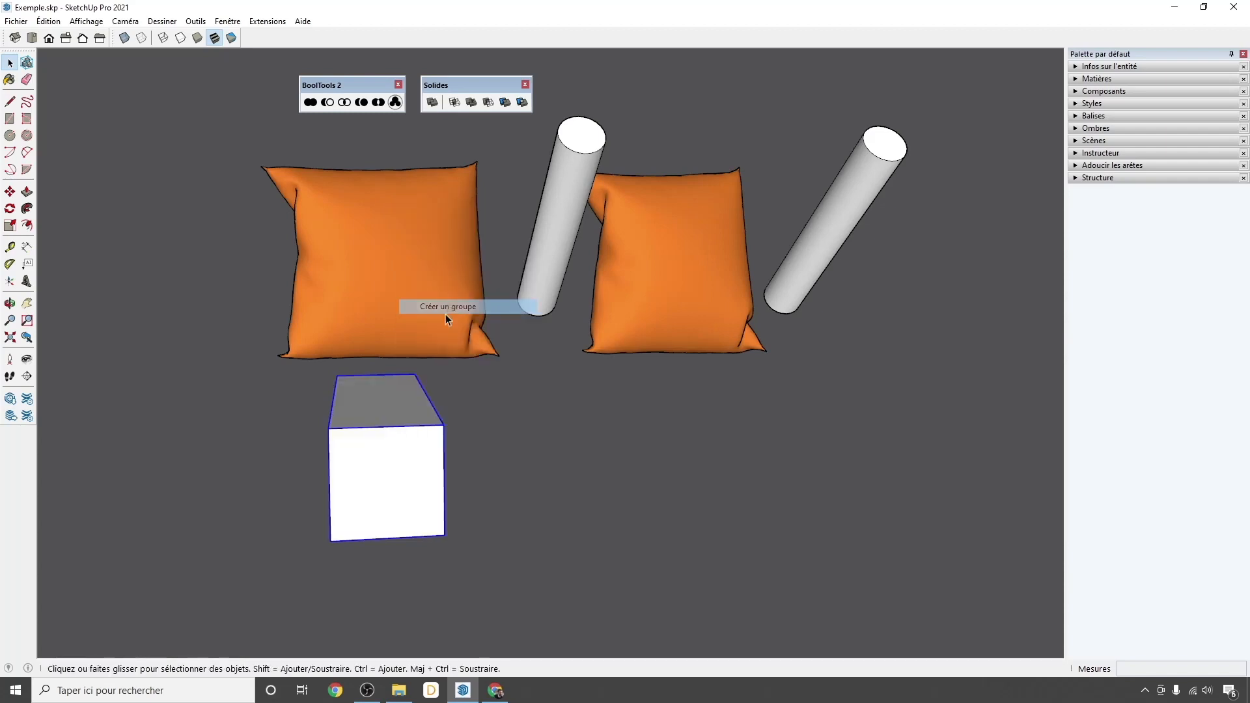
# - Copy the box group a short distance diagonally so that the copy partly overlaps the original
pyautogui.press('m')
pyautogui.click(338, 465)
pyautogui.press('ctrl')
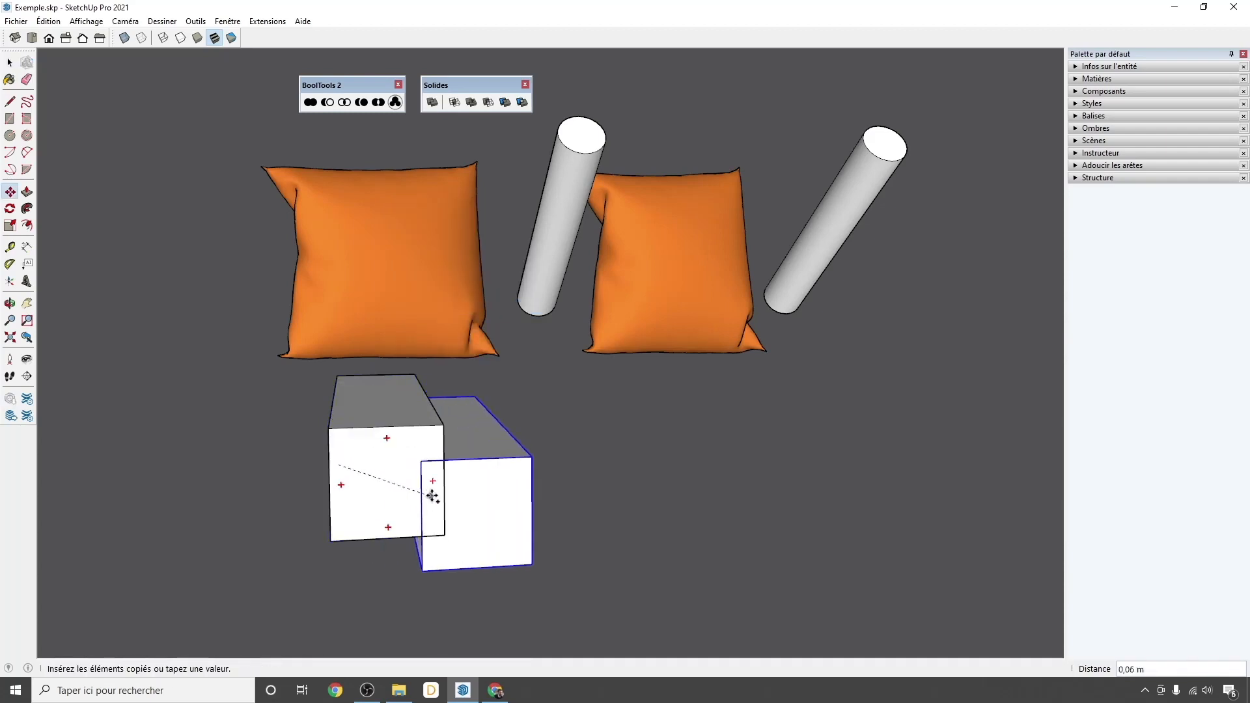
pyautogui.click(400, 490)
pyautogui.press('space')
# - Merge the original box with its overlapping copy using the BoolTools Union tool
pyautogui.moveTo(420, 528); pyautogui.dragTo(665, 573, button='middle')
pyautogui.moveTo(545, 510); pyautogui.dragTo(472, 483, button='middle')
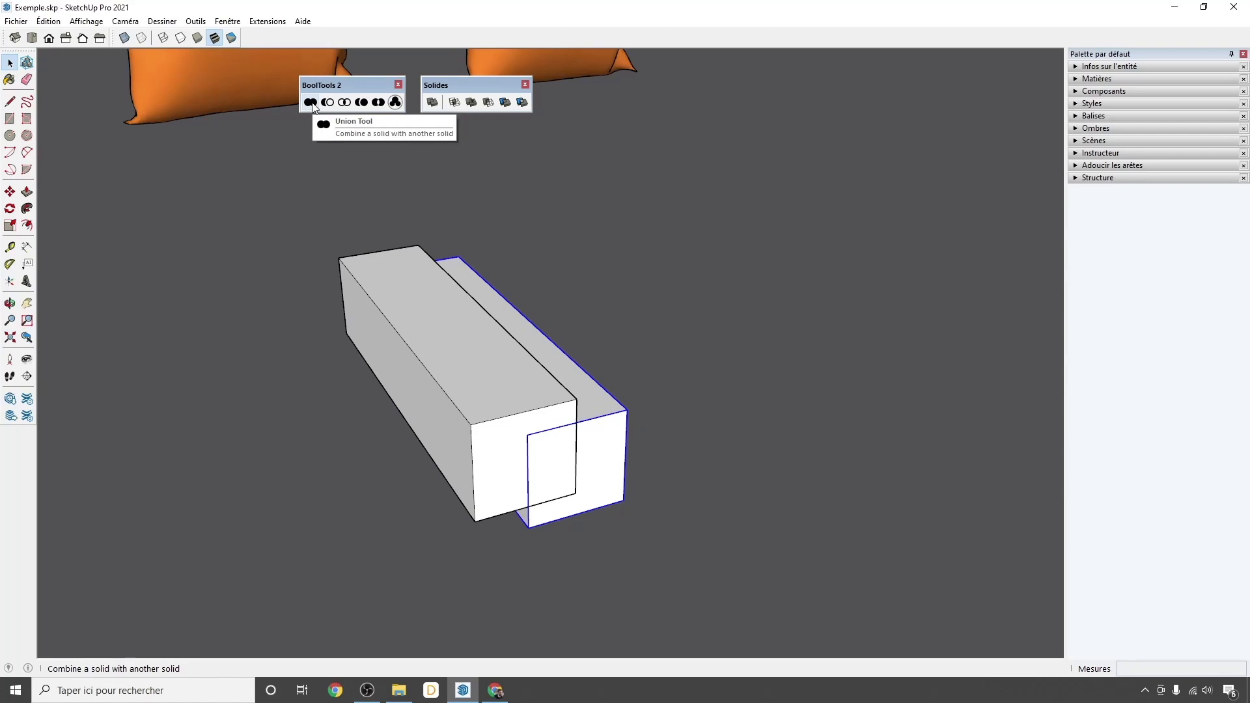
pyautogui.click(485, 383)
pyautogui.click(316, 106)
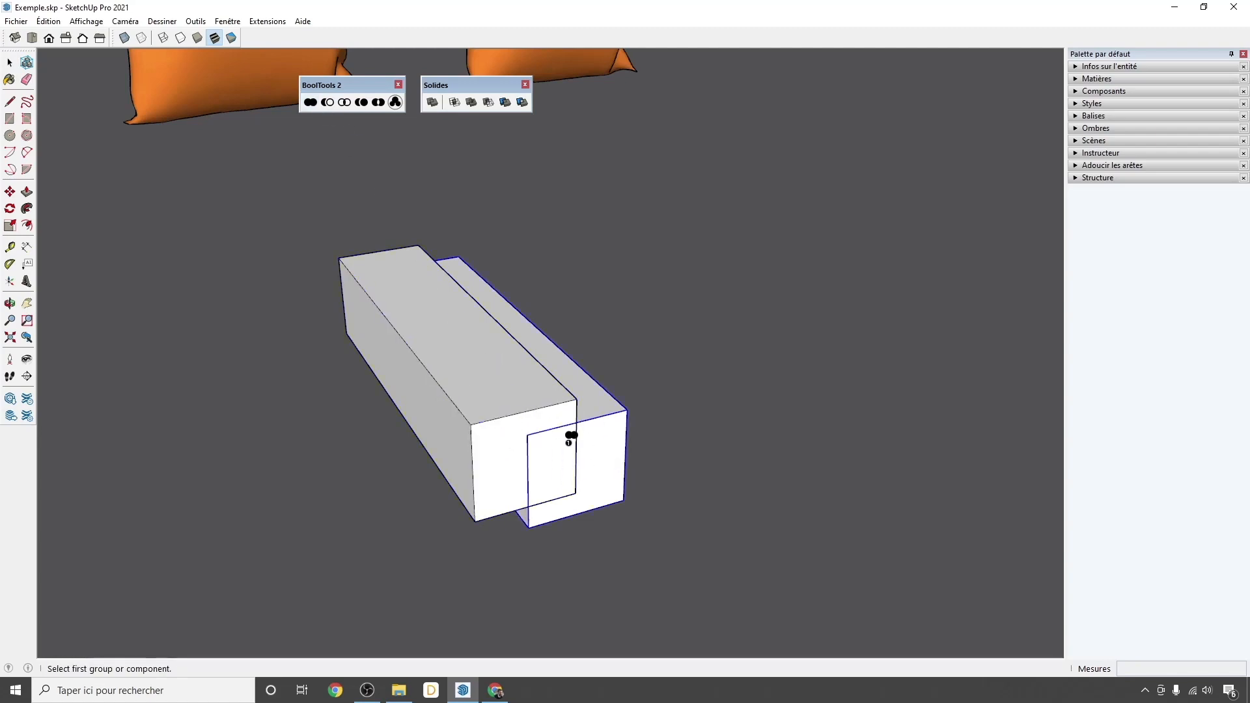
pyautogui.click(492, 400)
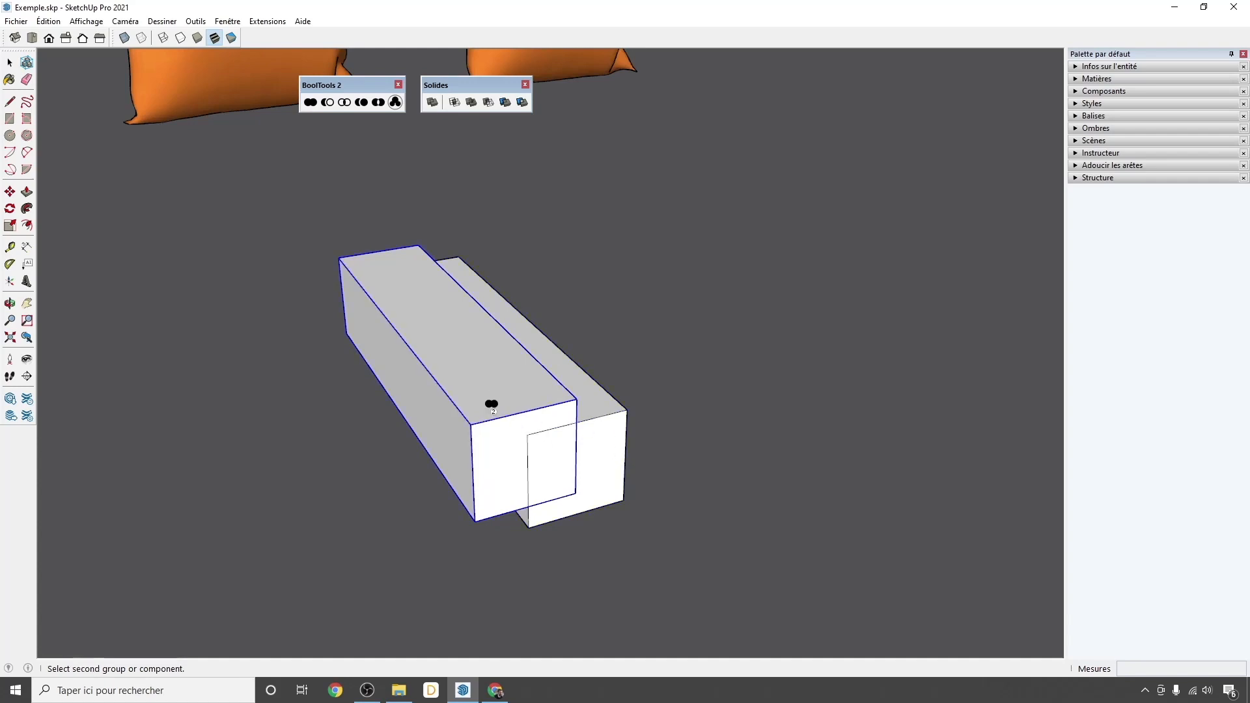
pyautogui.click(618, 456)
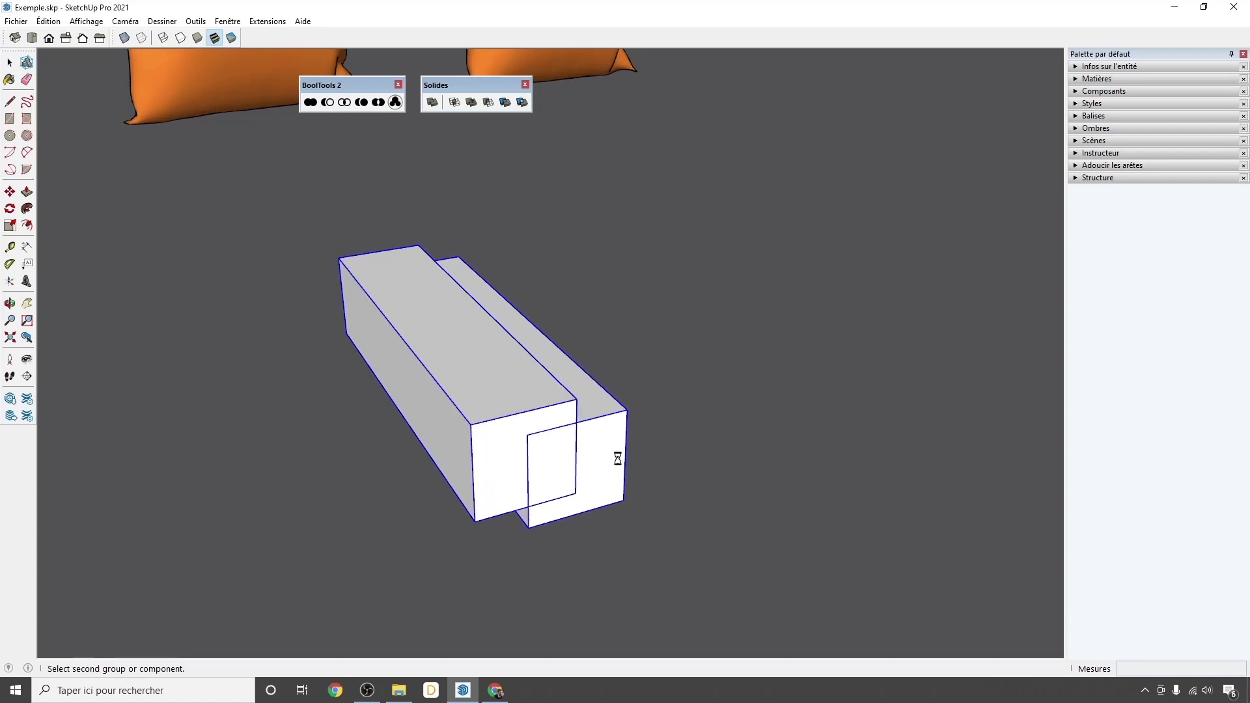
# - Open the merged group to inspect its faces from several sides, then close it and undo the union
pyautogui.click(564, 476)
pyautogui.moveTo(564, 477); pyautogui.dragTo(567, 357, button='middle')
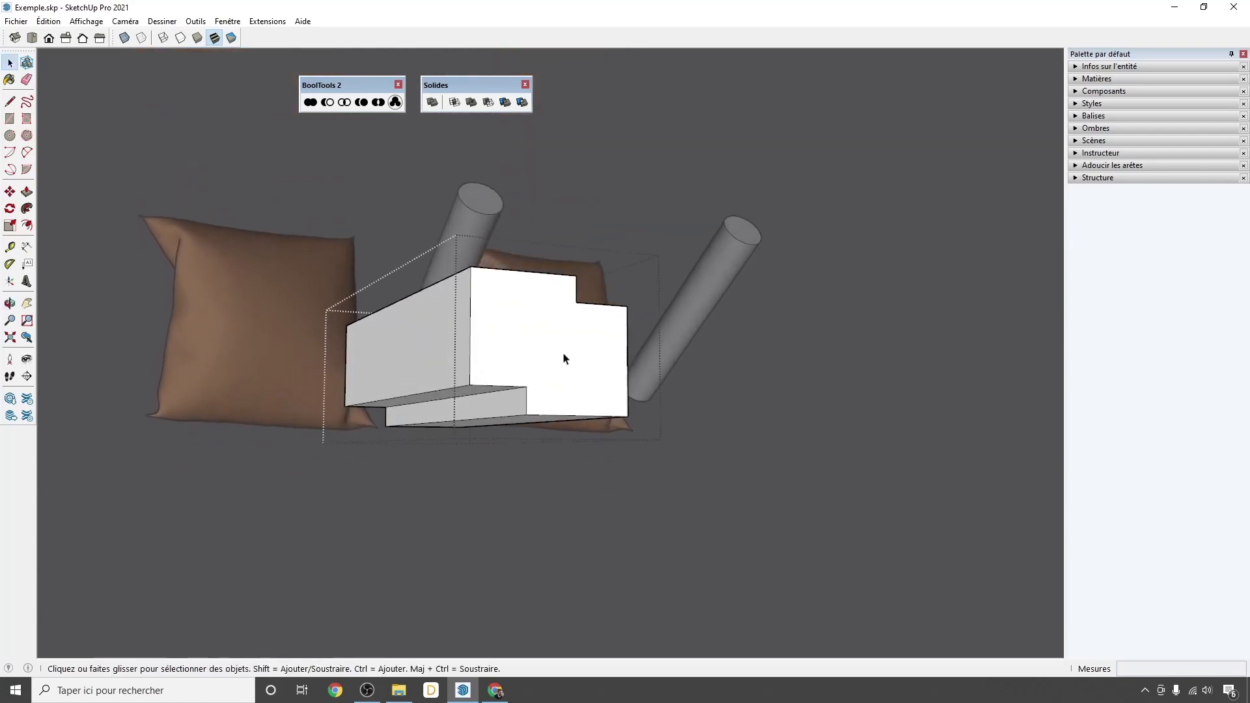
pyautogui.click(566, 355)
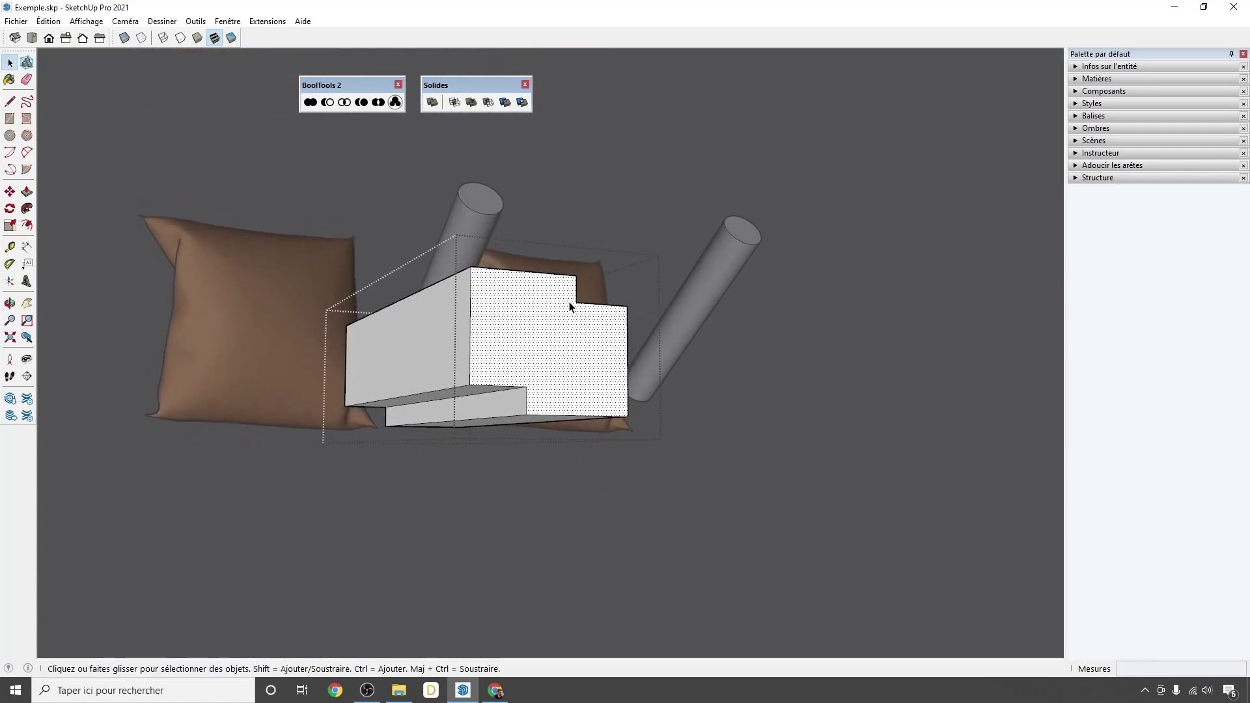
pyautogui.click(709, 409)
pyautogui.moveTo(673, 413); pyautogui.dragTo(507, 459, button='middle')
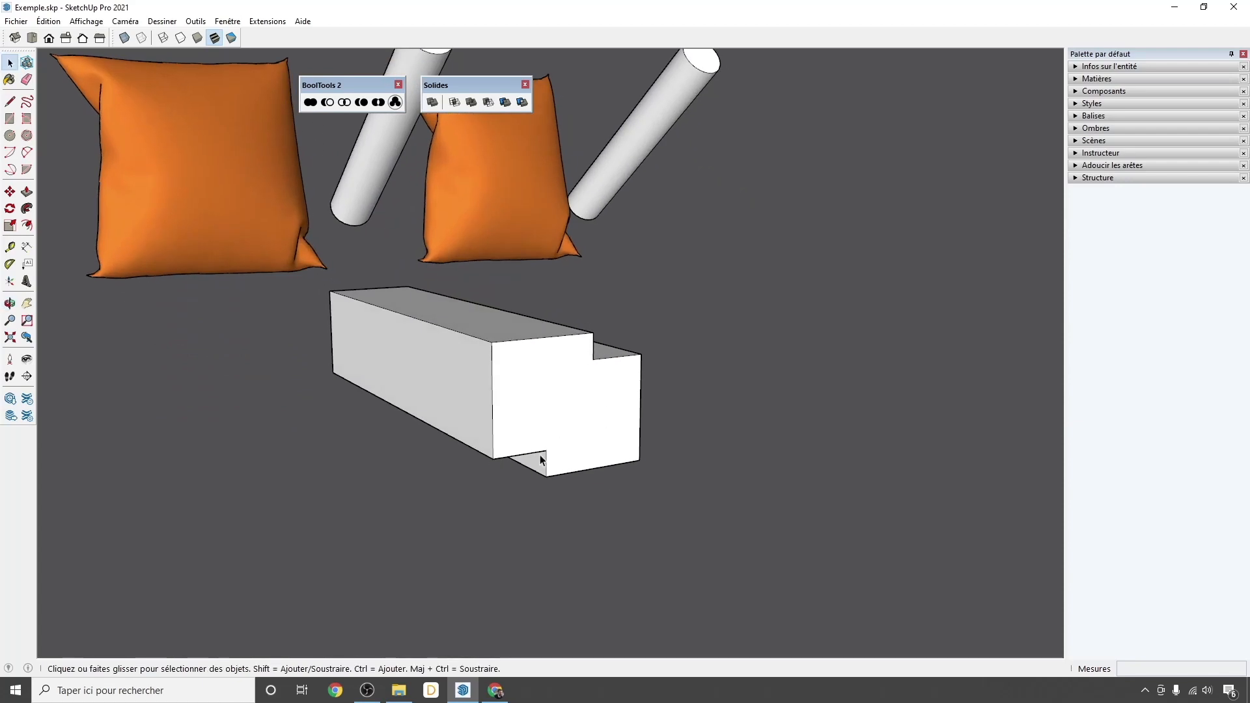
pyautogui.moveTo(393, 417); pyautogui.dragTo(495, 404, button='middle')
pyautogui.hotkey('ctrl', 'z')
pyautogui.hotkey('ctrl', 'z')
pyautogui.hotkey('ctrl', 'z')
# - Subtract the copied box from the original with the Difference tool, inspect the cut, and undo the subtraction
pyautogui.click(498, 383)
pyautogui.moveTo(503, 377); pyautogui.dragTo(396, 182, button='middle')
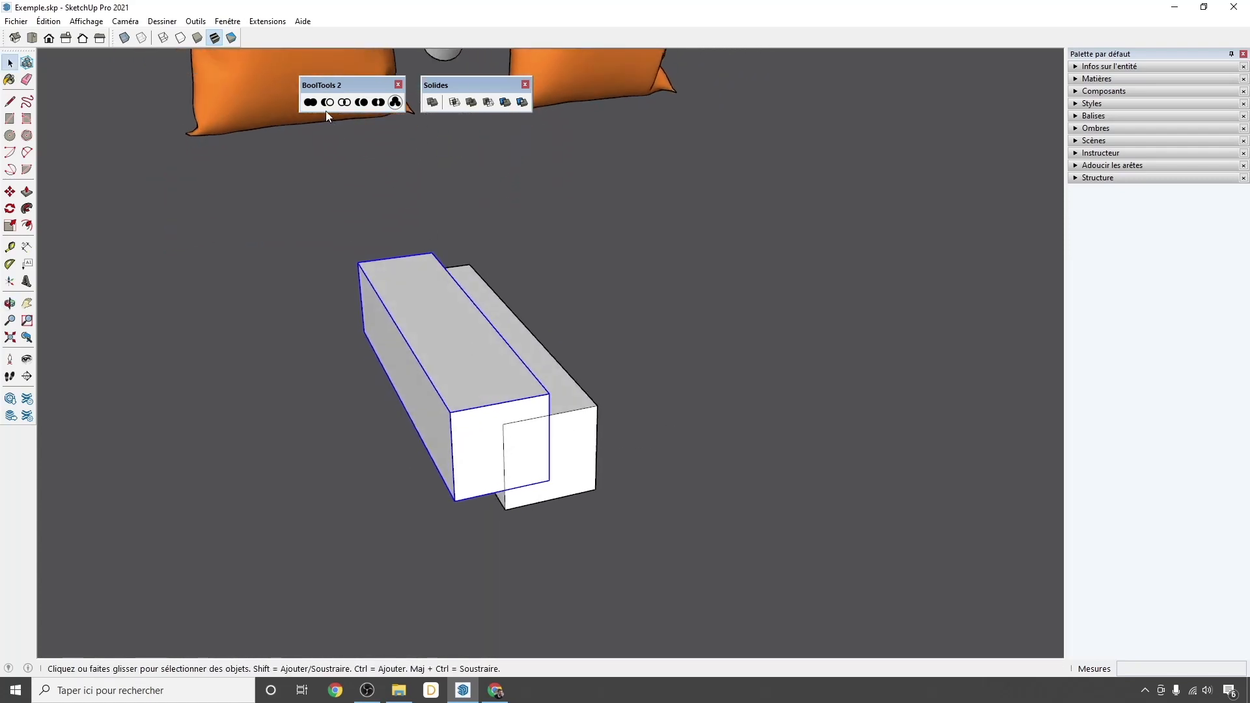
pyautogui.click(315, 195)
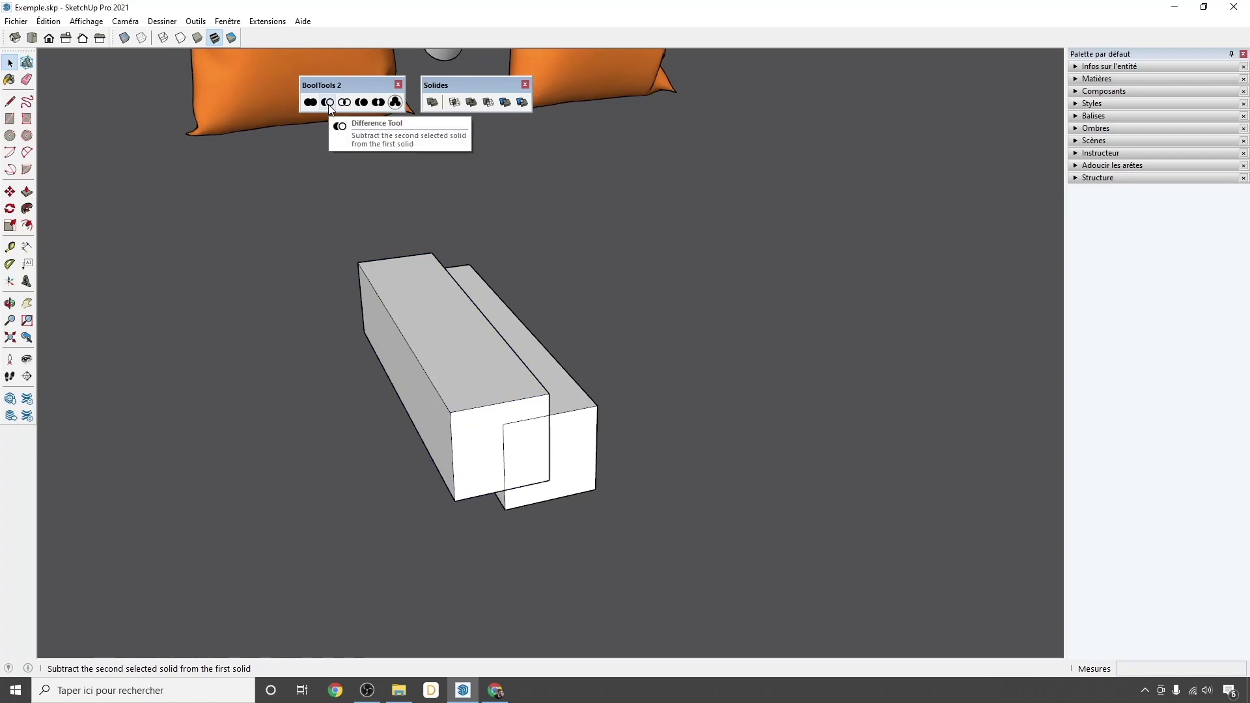
pyautogui.click(329, 103)
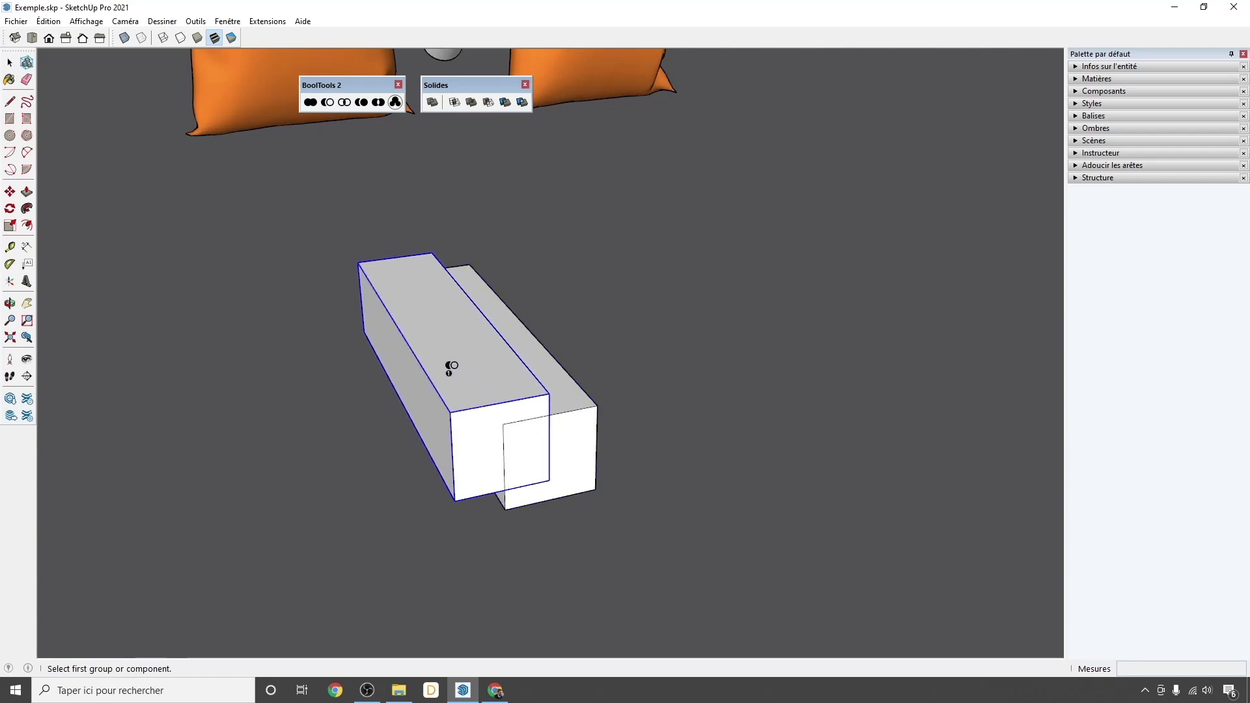
pyautogui.click(475, 374)
pyautogui.click(592, 463)
pyautogui.moveTo(606, 493); pyautogui.dragTo(454, 326, button='middle')
pyautogui.keyDown('shift'); pyautogui.moveTo(246, 100); pyautogui.dragTo(427, 381, button='middle'); pyautogui.keyUp('shift')
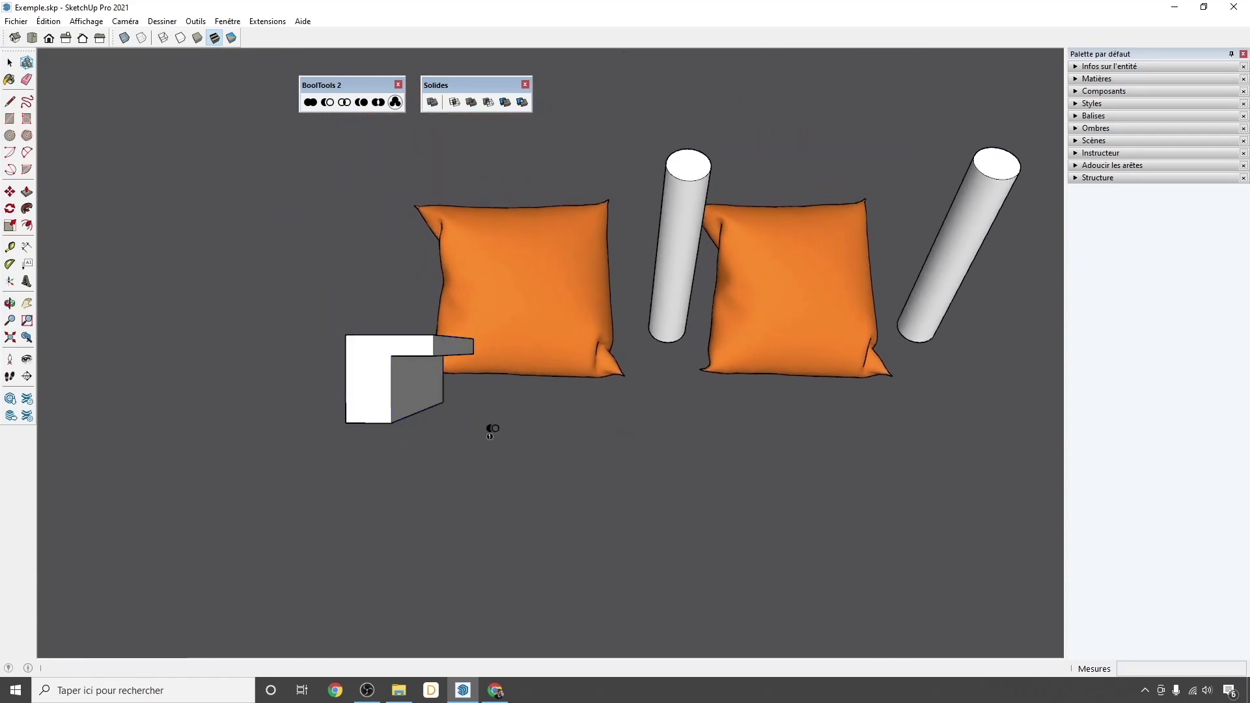
pyautogui.hotkey('ctrl', 'z')
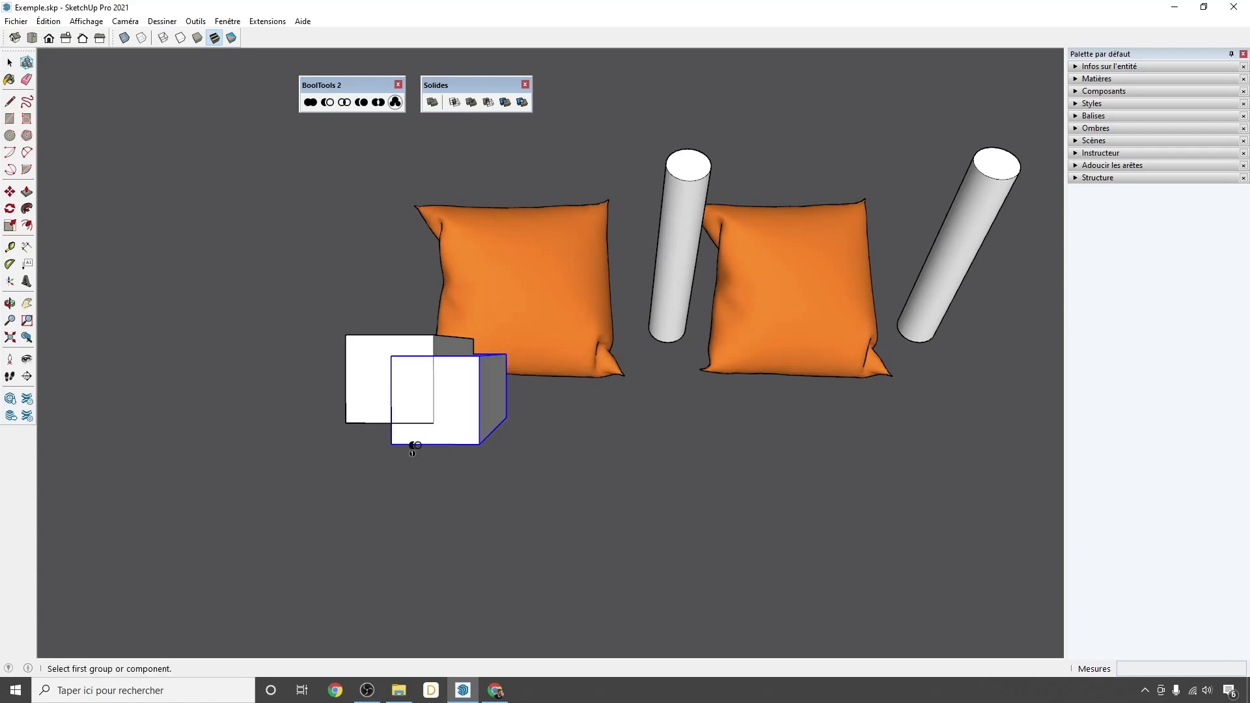
# - Replace the two overlapping boxes with their common volume using the BoolTools intersection tool, then undo it
pyautogui.moveTo(577, 521); pyautogui.dragTo(554, 457, button='middle')
pyautogui.press('space')
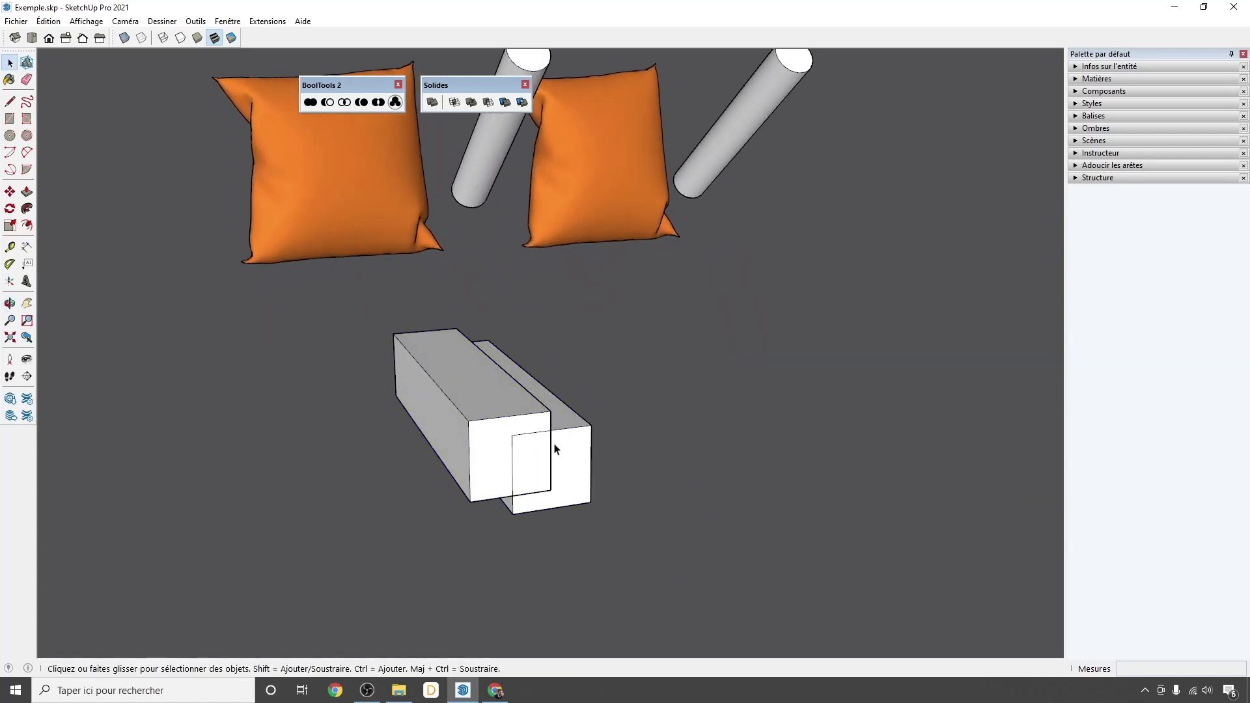
pyautogui.click(344, 103)
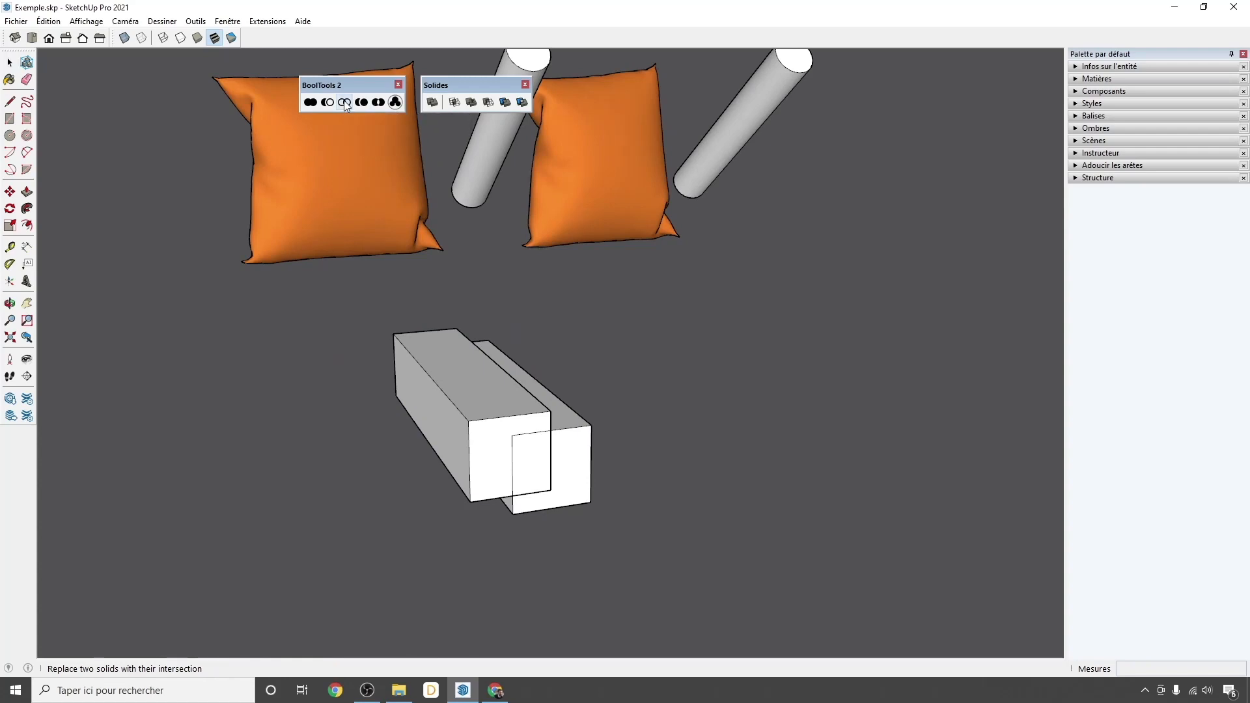
pyautogui.click(455, 394)
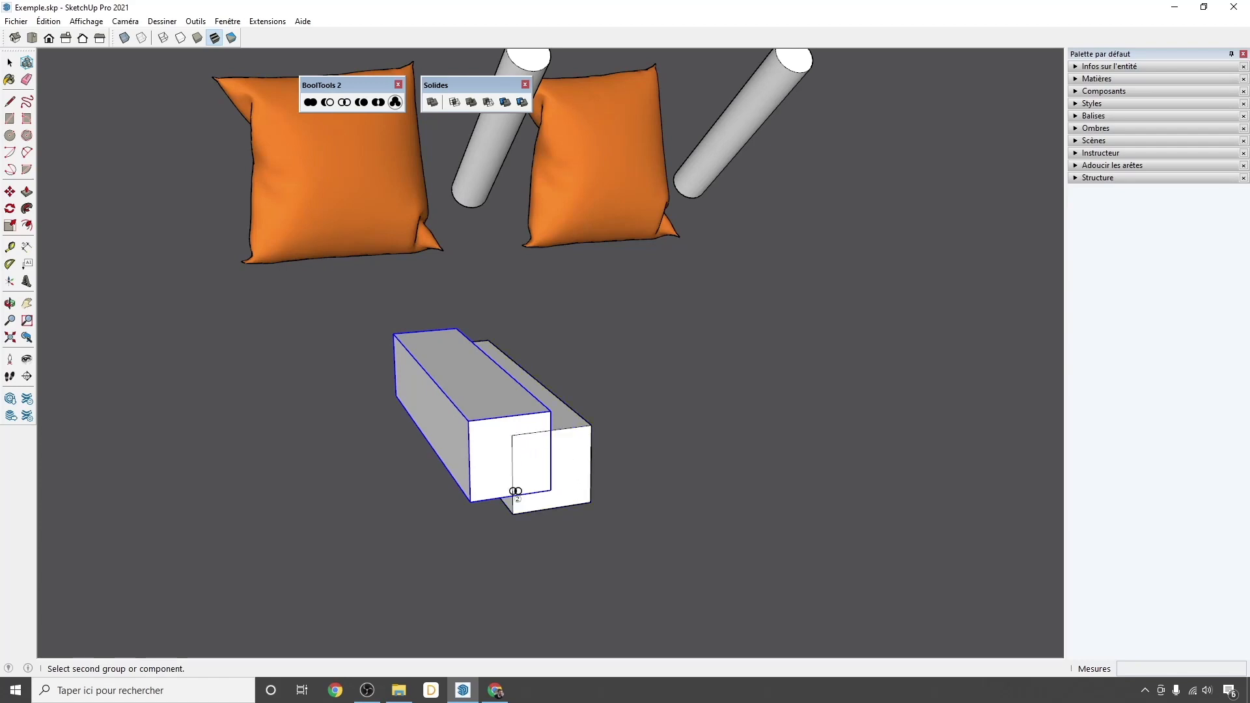
pyautogui.click(579, 473)
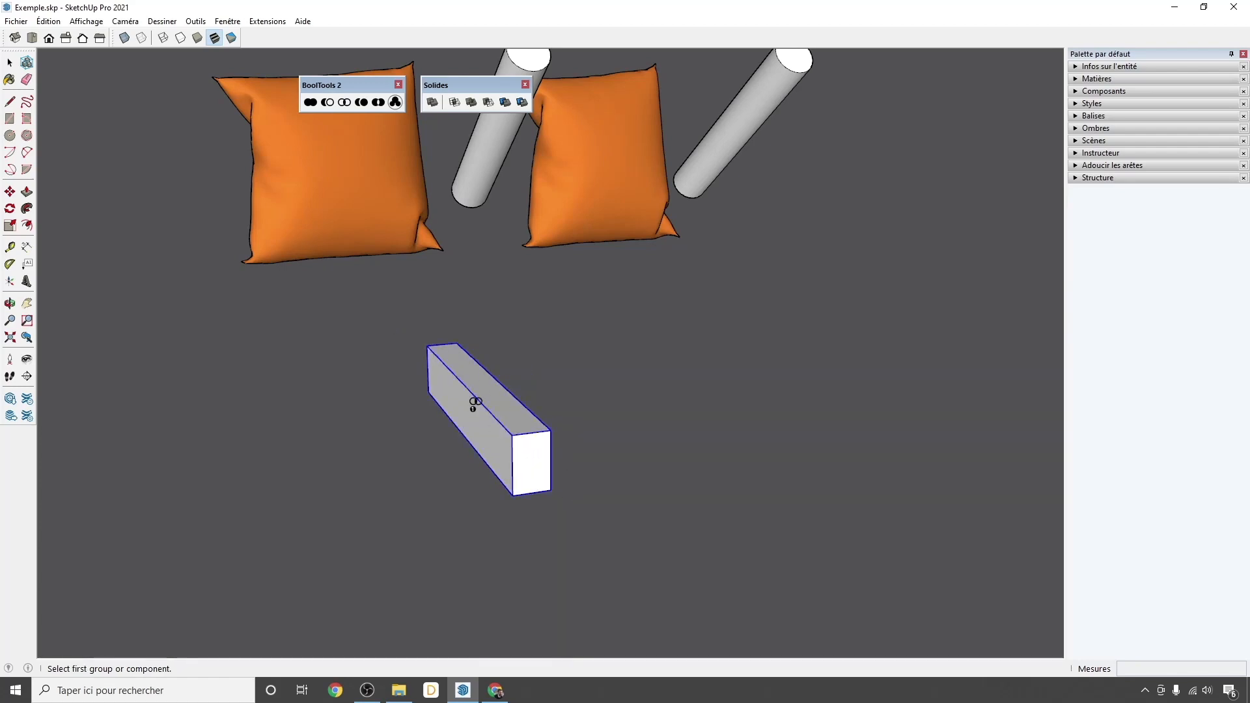
pyautogui.hotkey('ctrl', 'z')
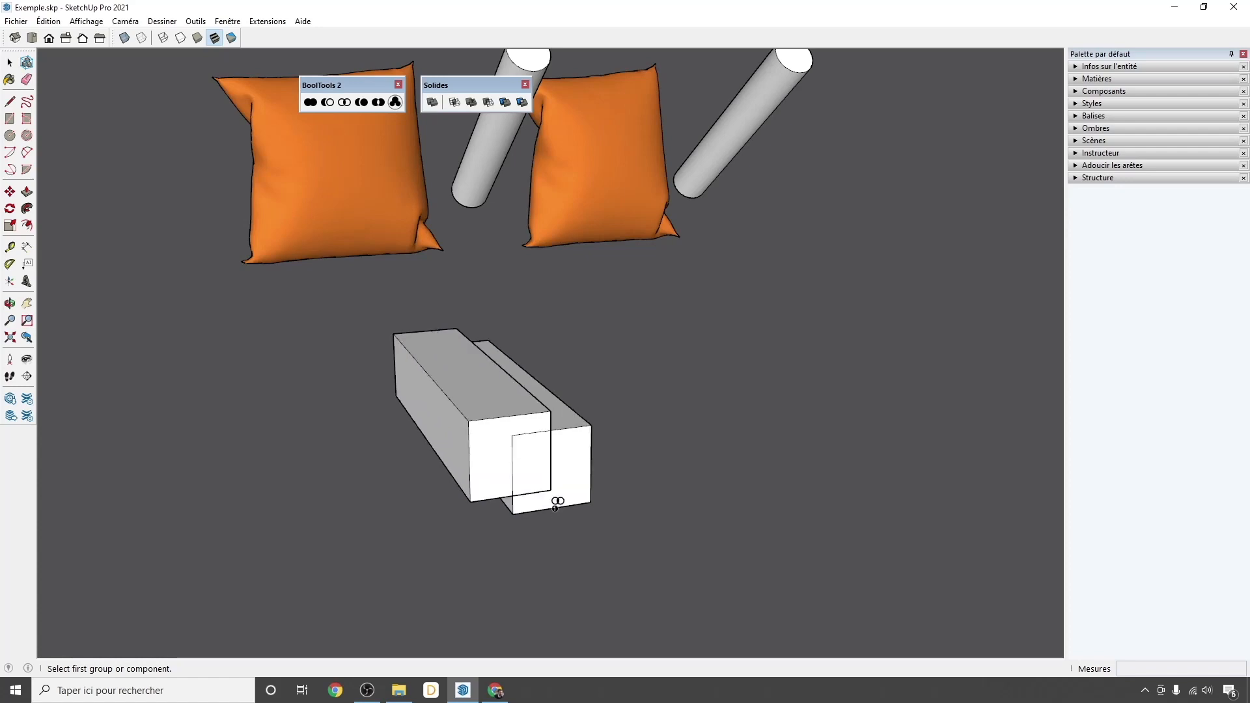
pyautogui.press('space')
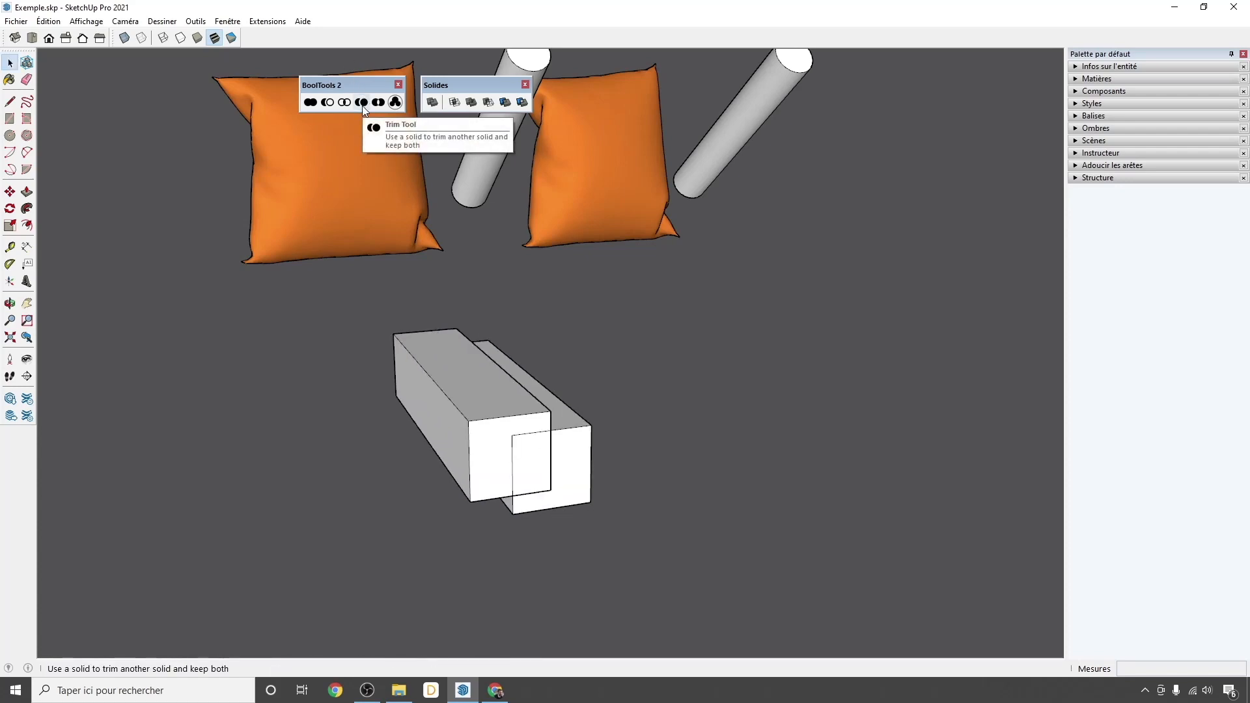
# - Repeat the Difference operation, removing the copied box from the original, and undo it again
pyautogui.click(327, 103)
pyautogui.click(480, 413)
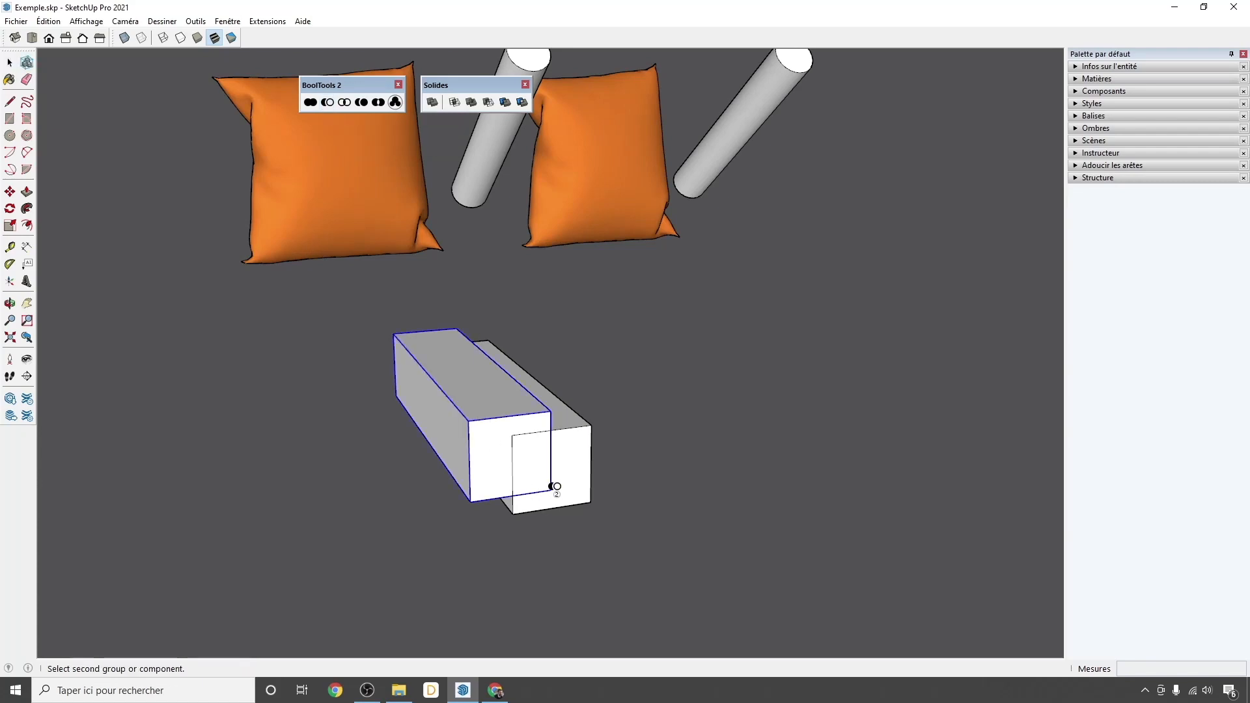
pyautogui.click(573, 487)
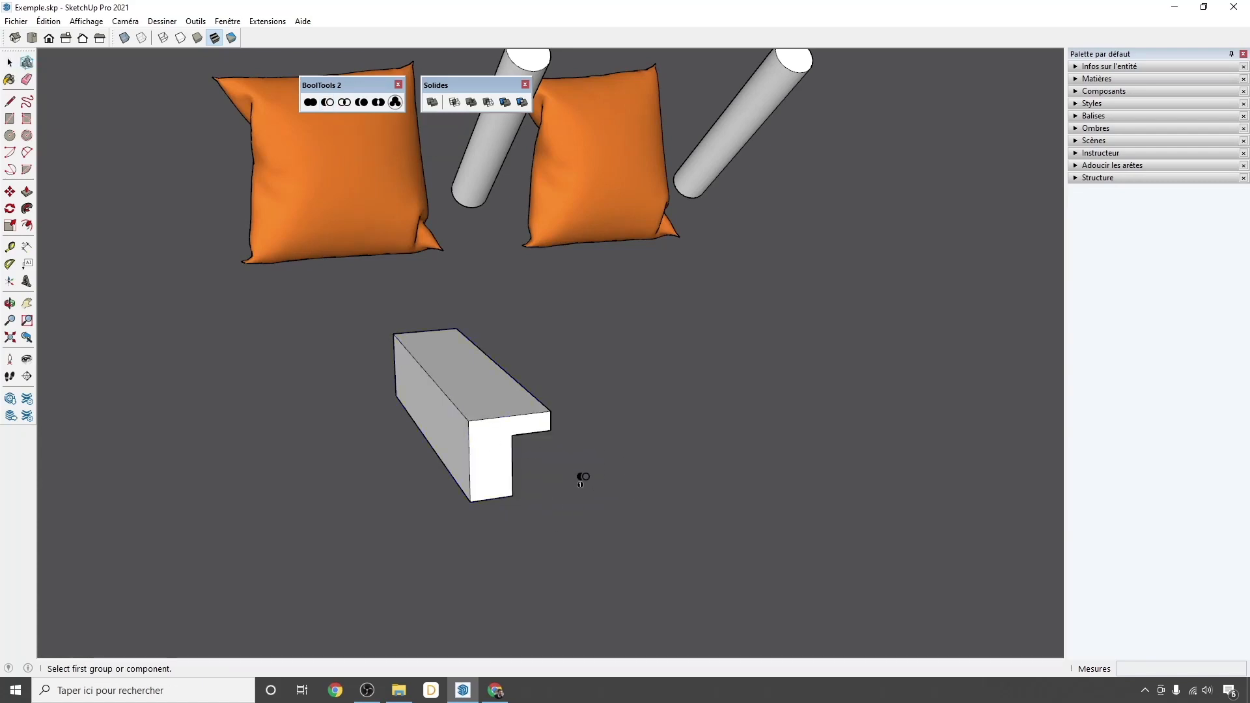
pyautogui.hotkey('ctrl', 'z')
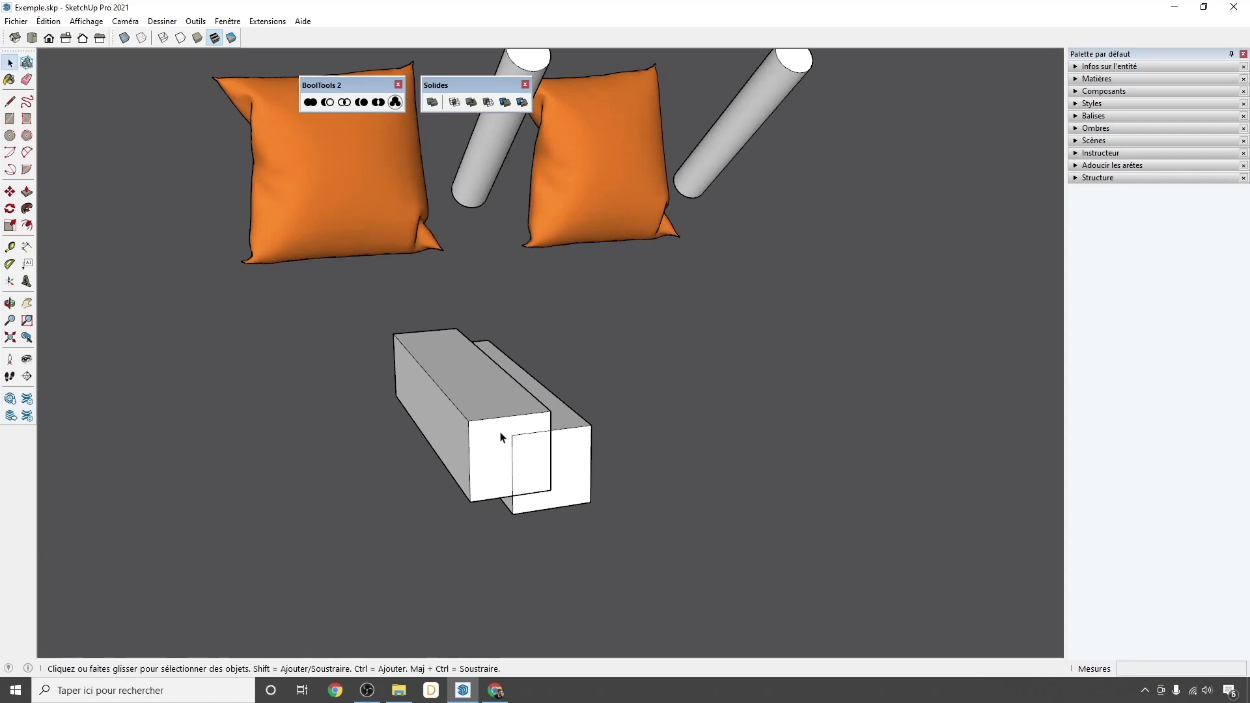
# - Trim the original box with the overlapping copy using the Trim tool, keeping both solids
pyautogui.click(365, 102)
pyautogui.click(450, 396)
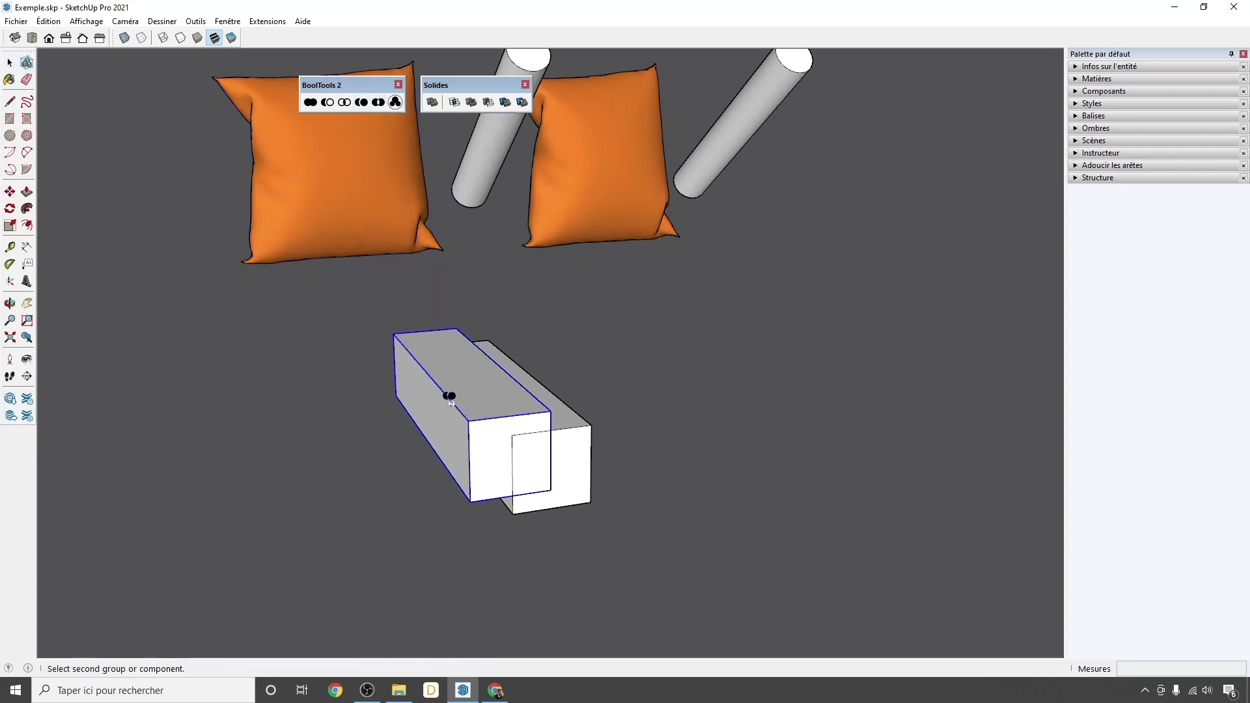
pyautogui.click(561, 470)
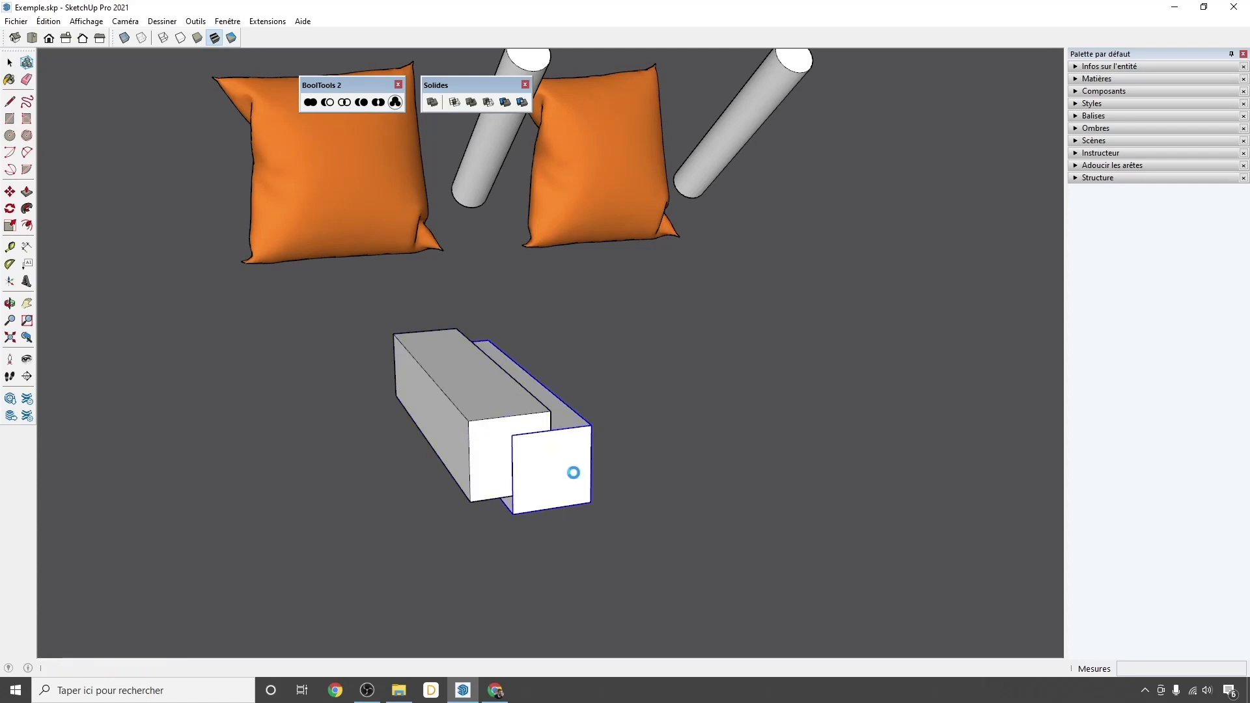
# - Move the cutting box aside to expose the trimmed notch, then undo the move and the trim
pyautogui.click(564, 502)
pyautogui.press('m')
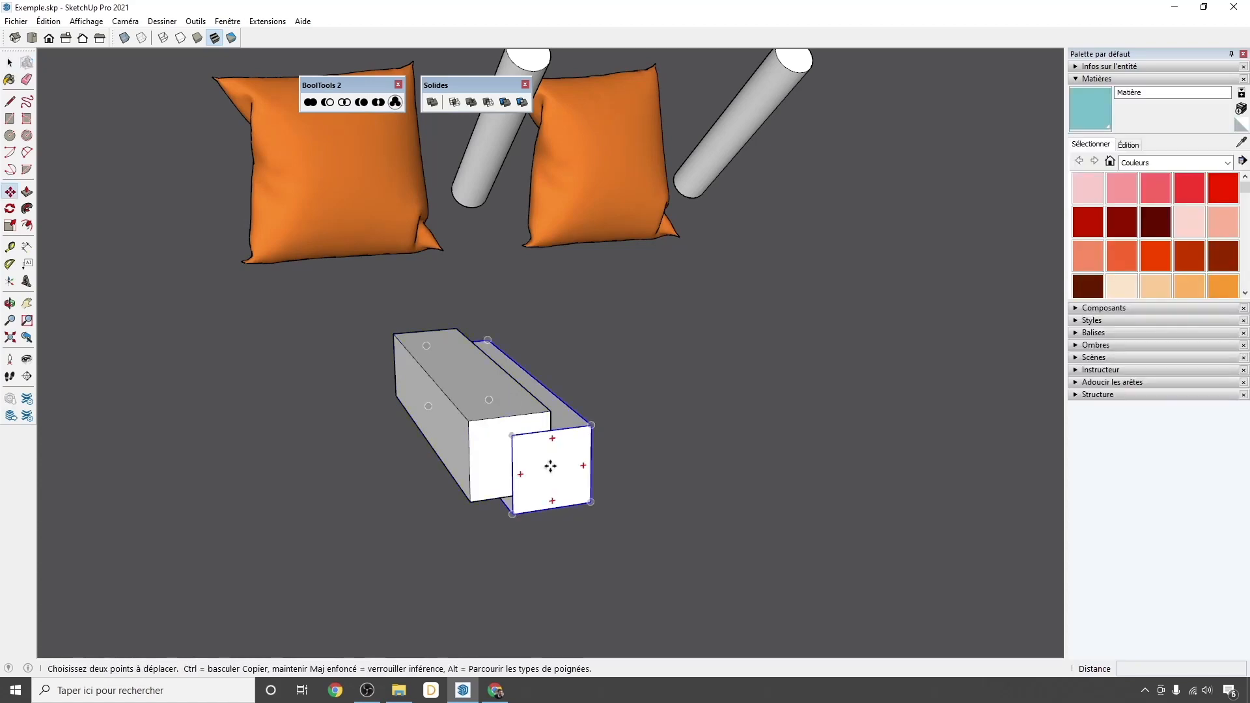
pyautogui.moveTo(559, 474); pyautogui.dragTo(670, 480)
pyautogui.press('space')
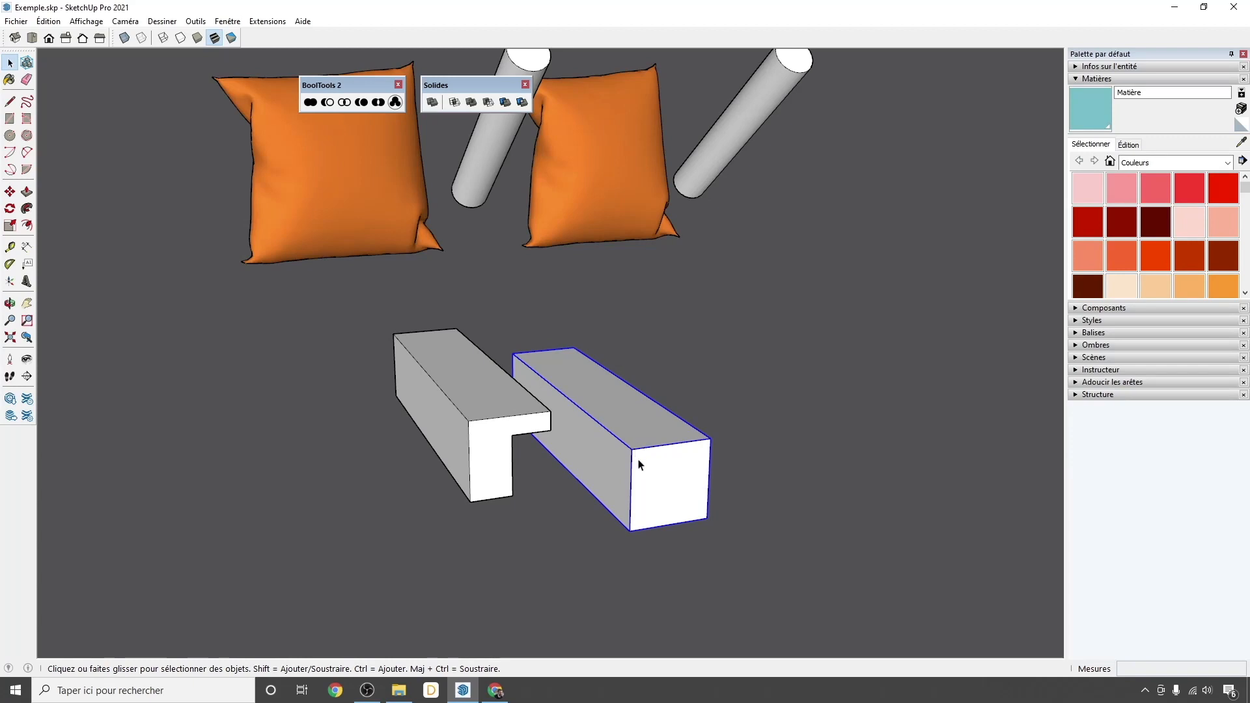
pyautogui.hotkey('ctrl', 'z')
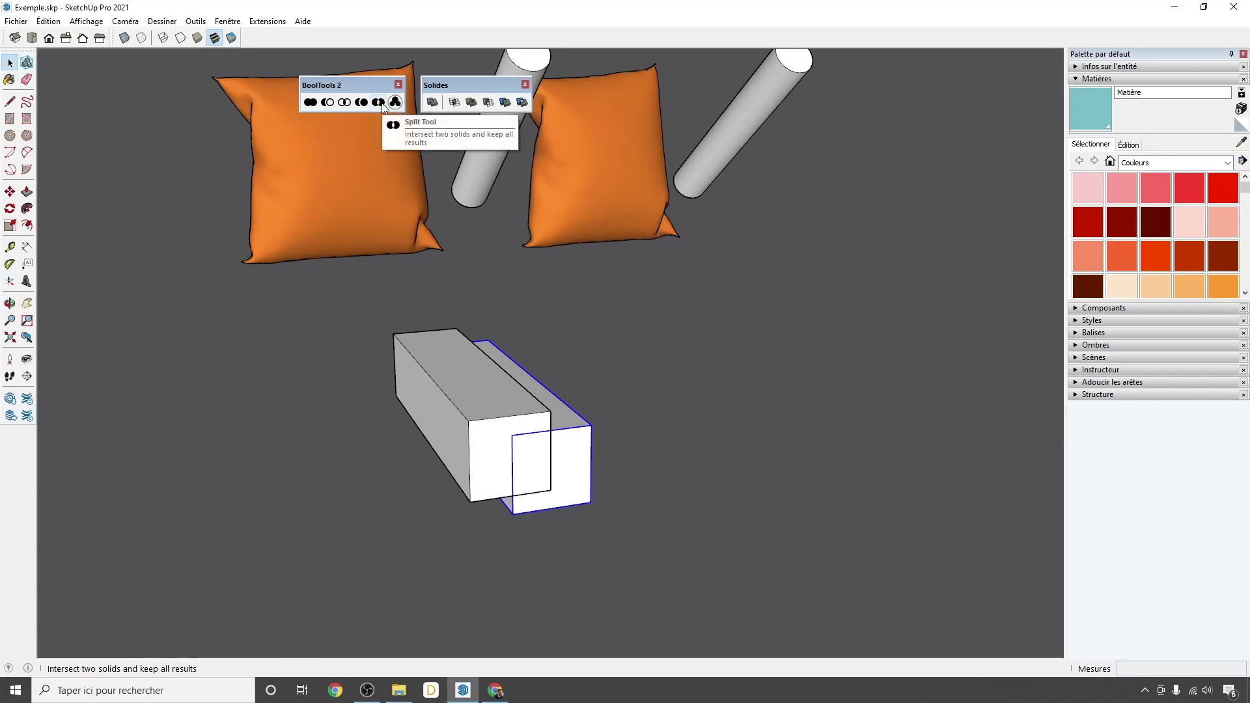
# - Intersect the two overlapping boxes with the BoolTools intersection tool, keeping only their common volume, and undo the operation
pyautogui.click(497, 408)
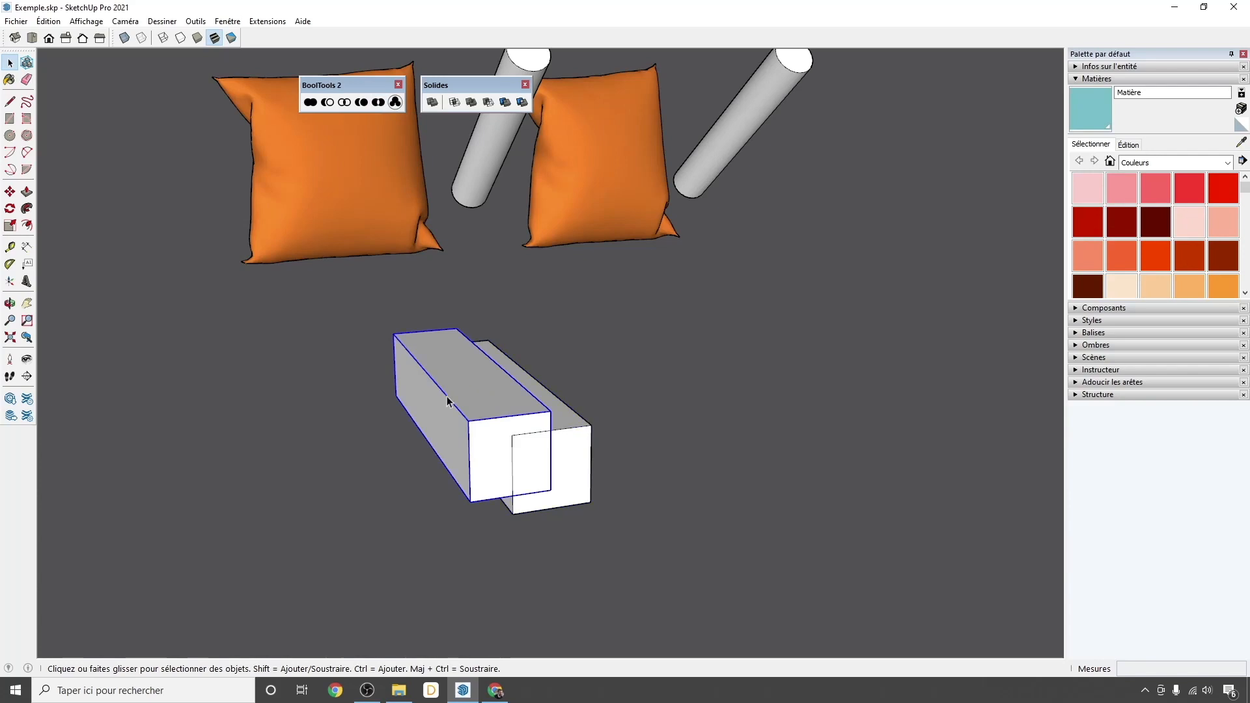
pyautogui.click(580, 474)
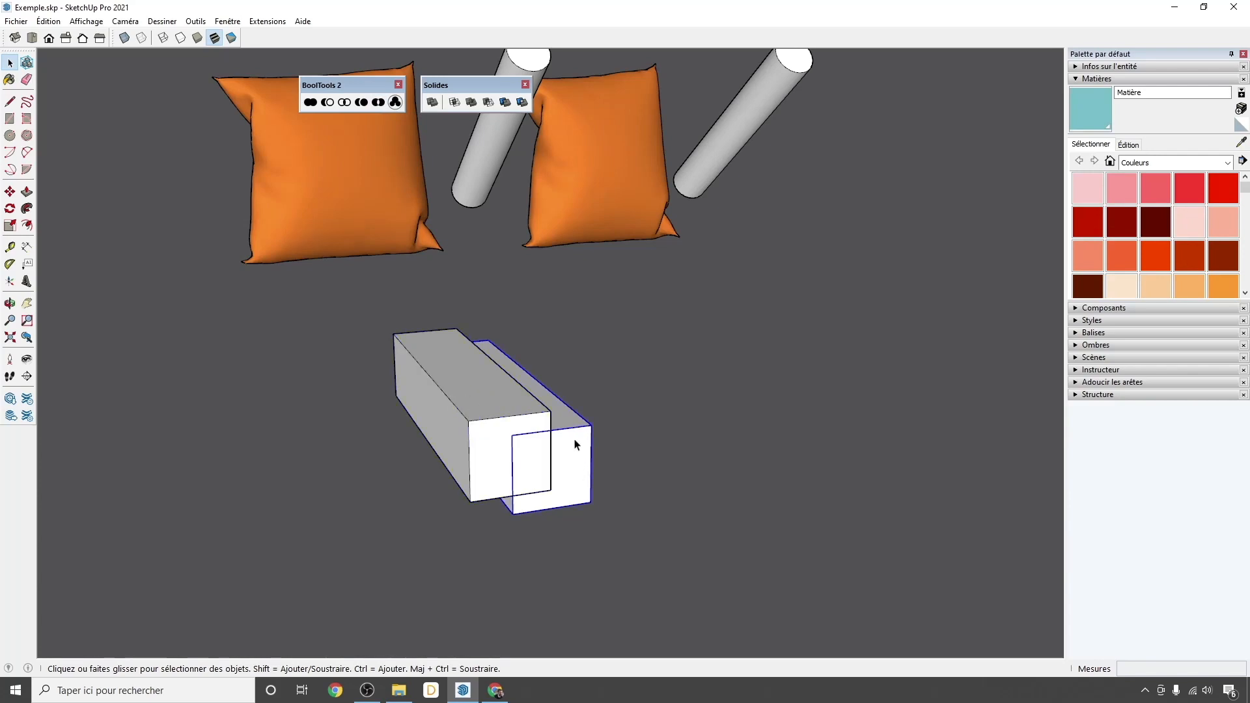
pyautogui.click(344, 103)
pyautogui.click(542, 475)
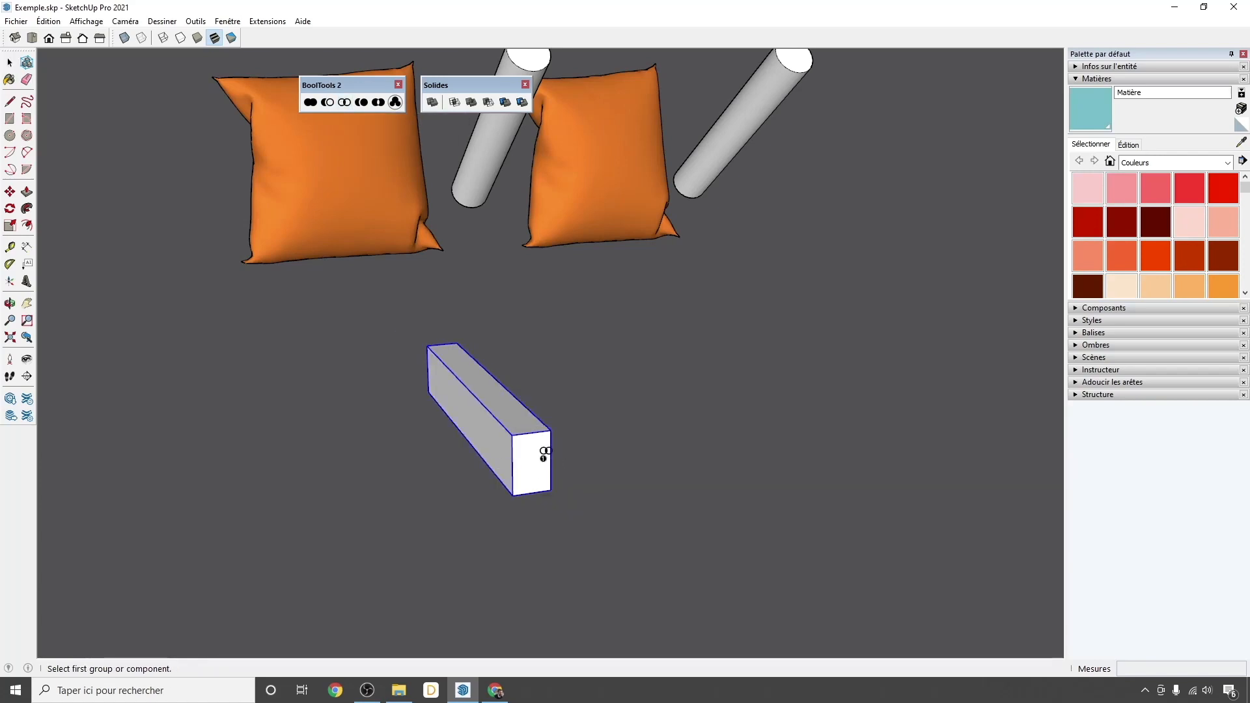
pyautogui.hotkey('ctrl', 'z')
# - Split the two overlapping boxes with the BoolTools Split Tool, keeping all resulting pieces
pyautogui.click(377, 102)
pyautogui.click(455, 400)
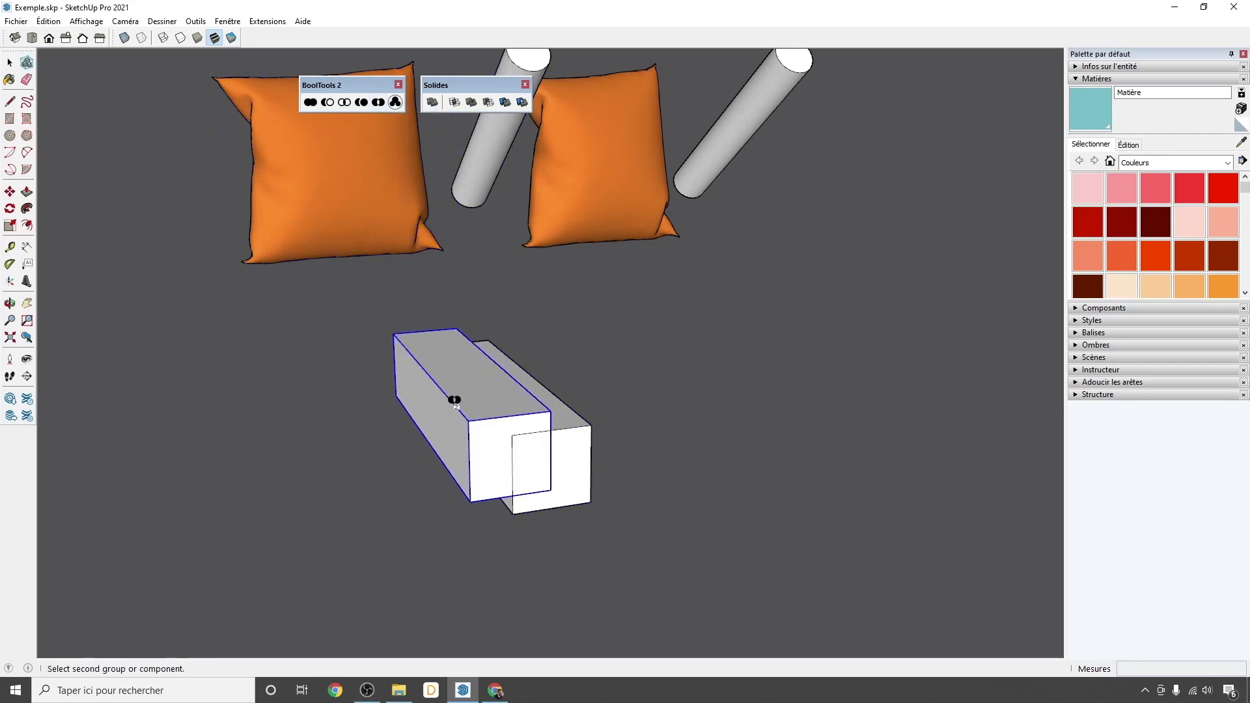
pyautogui.click(562, 473)
pyautogui.press('space')
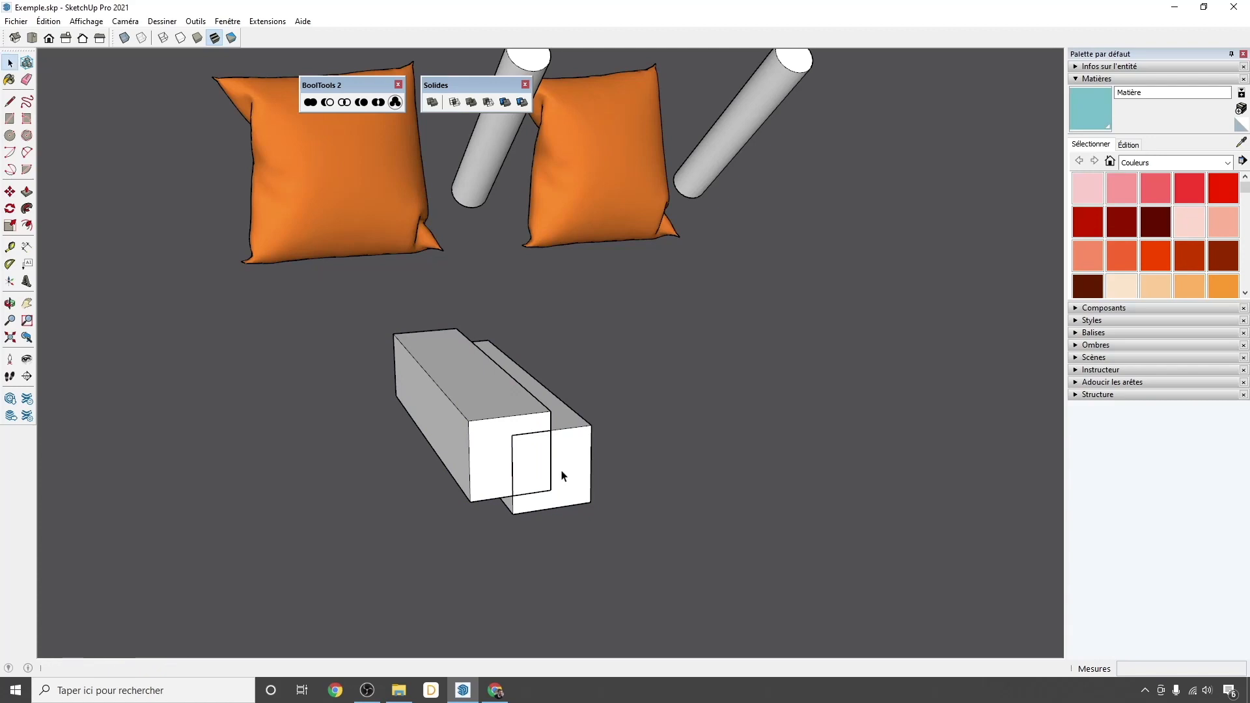
# - Move the common piece and the second box's remainder away from the first box so the three split pieces stand apart
pyautogui.click(528, 465)
pyautogui.press('m')
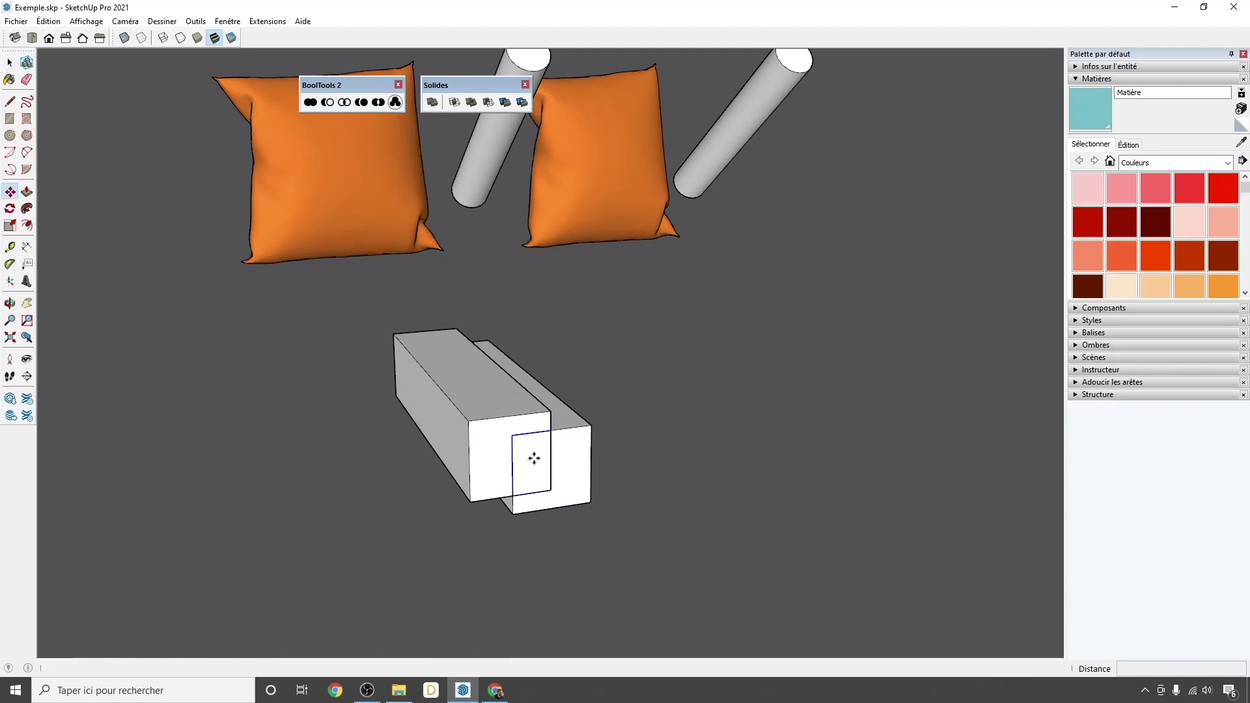
pyautogui.moveTo(530, 463); pyautogui.dragTo(684, 436)
pyautogui.moveTo(684, 436); pyautogui.dragTo(478, 441, button='middle')
pyautogui.press('space')
pyautogui.click(478, 441)
pyautogui.press('m')
pyautogui.moveTo(458, 547); pyautogui.dragTo(514, 538)
pyautogui.press('space')
pyautogui.click(502, 460)
pyautogui.click(586, 433)
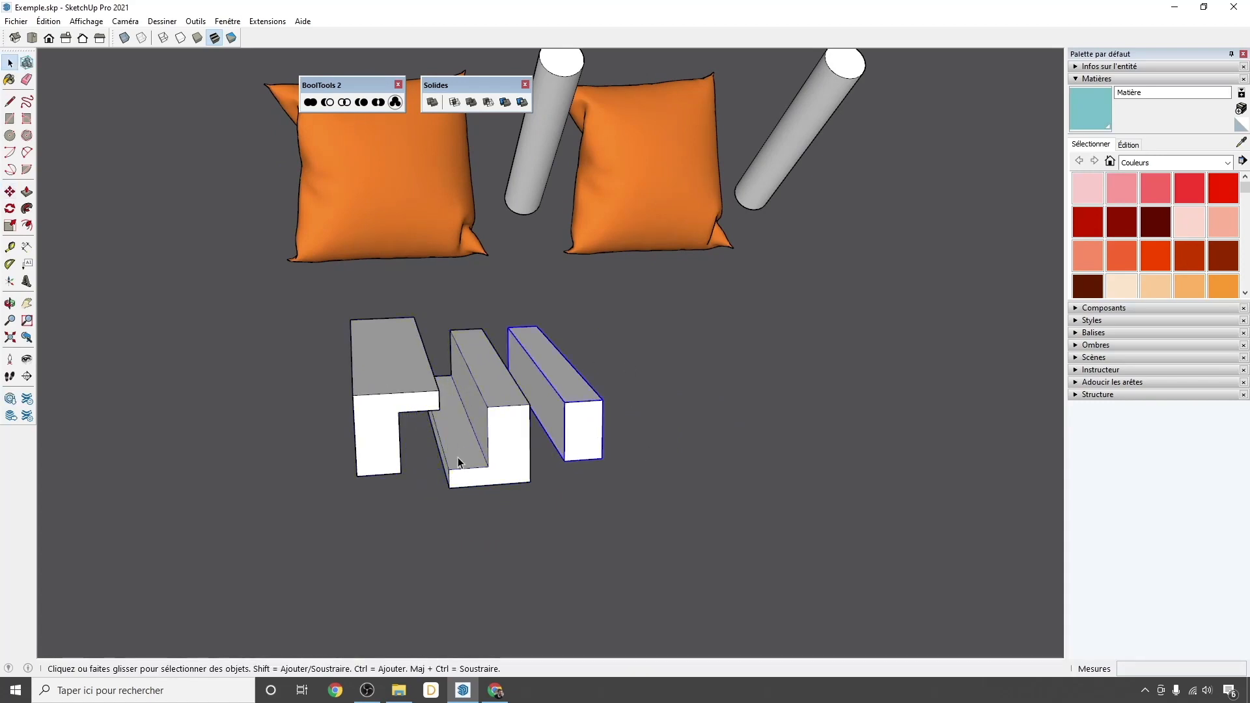
# - Undo the piece moves and the split to restore the two overlapping boxes
pyautogui.hotkey('ctrl', 'z')
pyautogui.hotkey('ctrl', 'z')
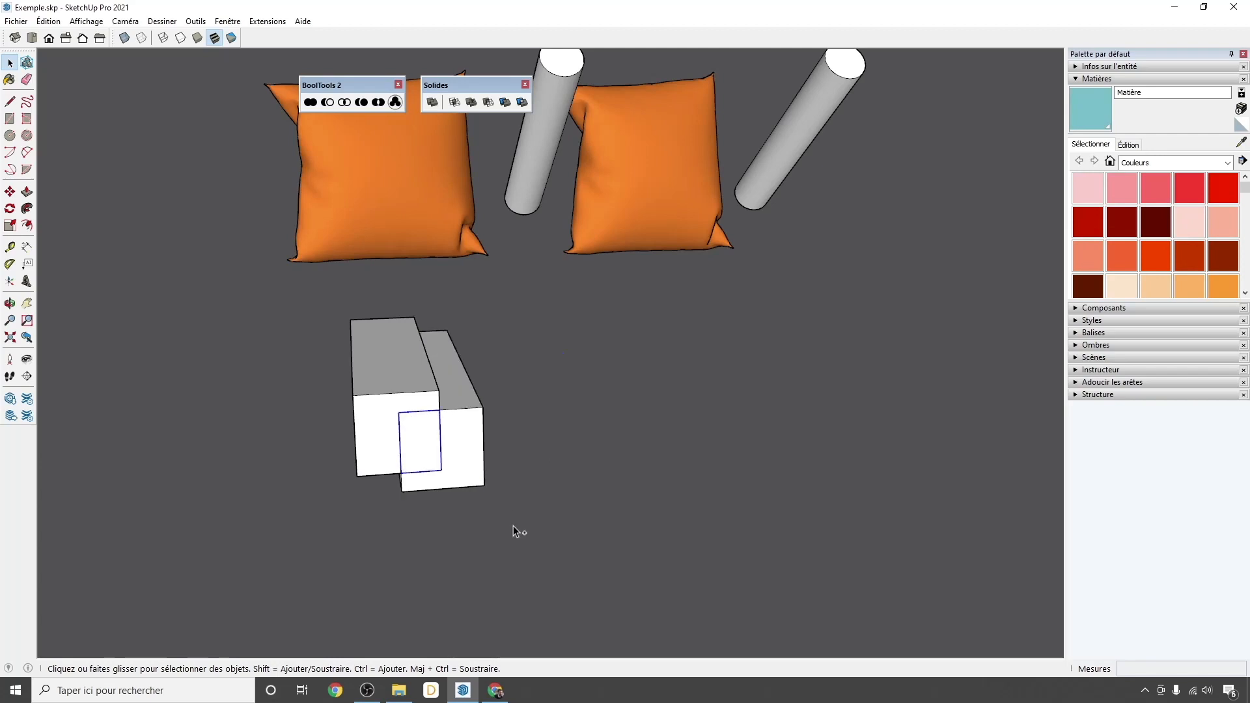
pyautogui.click(415, 527)
pyautogui.moveTo(407, 545); pyautogui.dragTo(551, 490, button='middle')
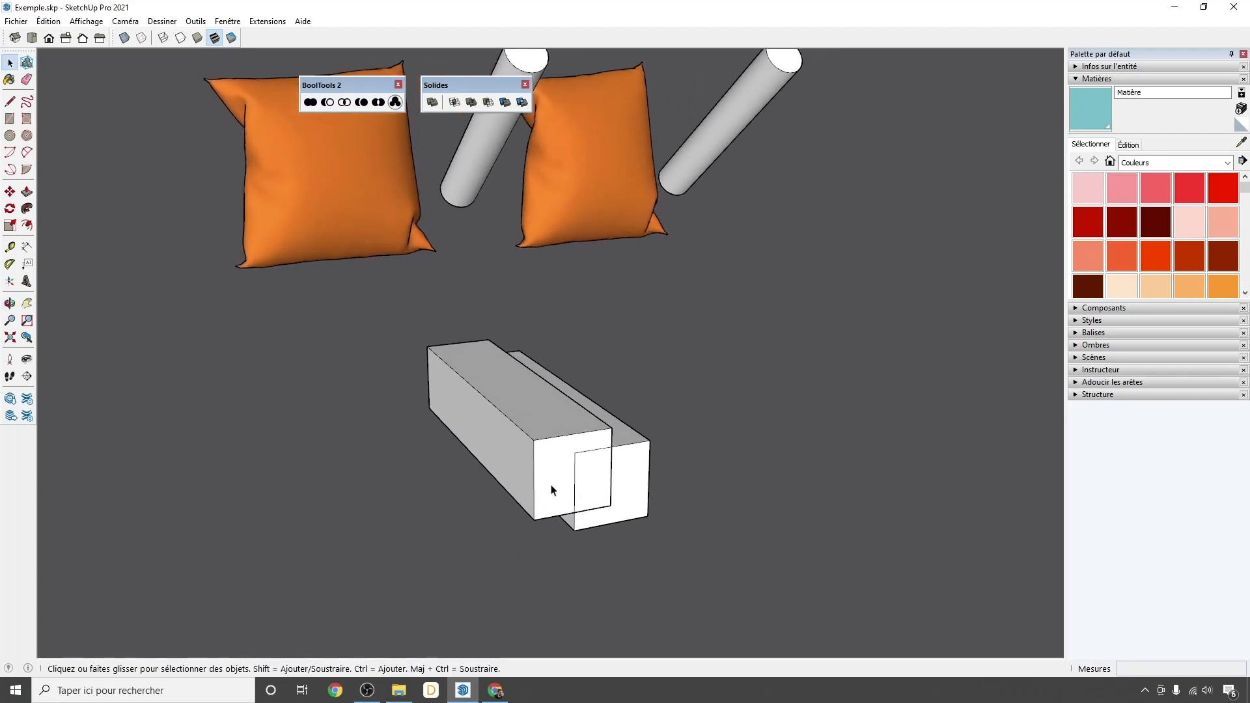
# - Select both overlapping boxes and combine them into one group containing the two nested solids
pyautogui.click(395, 102)
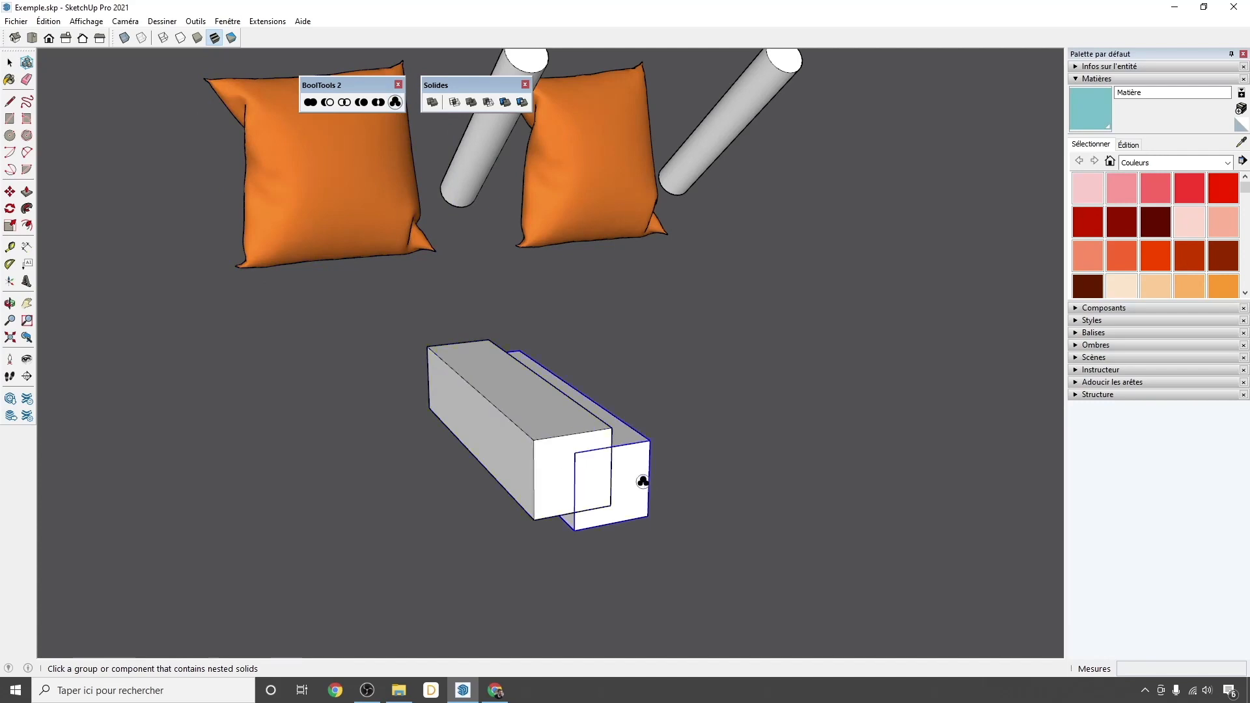
pyautogui.press('space')
pyautogui.click(578, 422)
pyautogui.moveTo(367, 293); pyautogui.dragTo(786, 607)
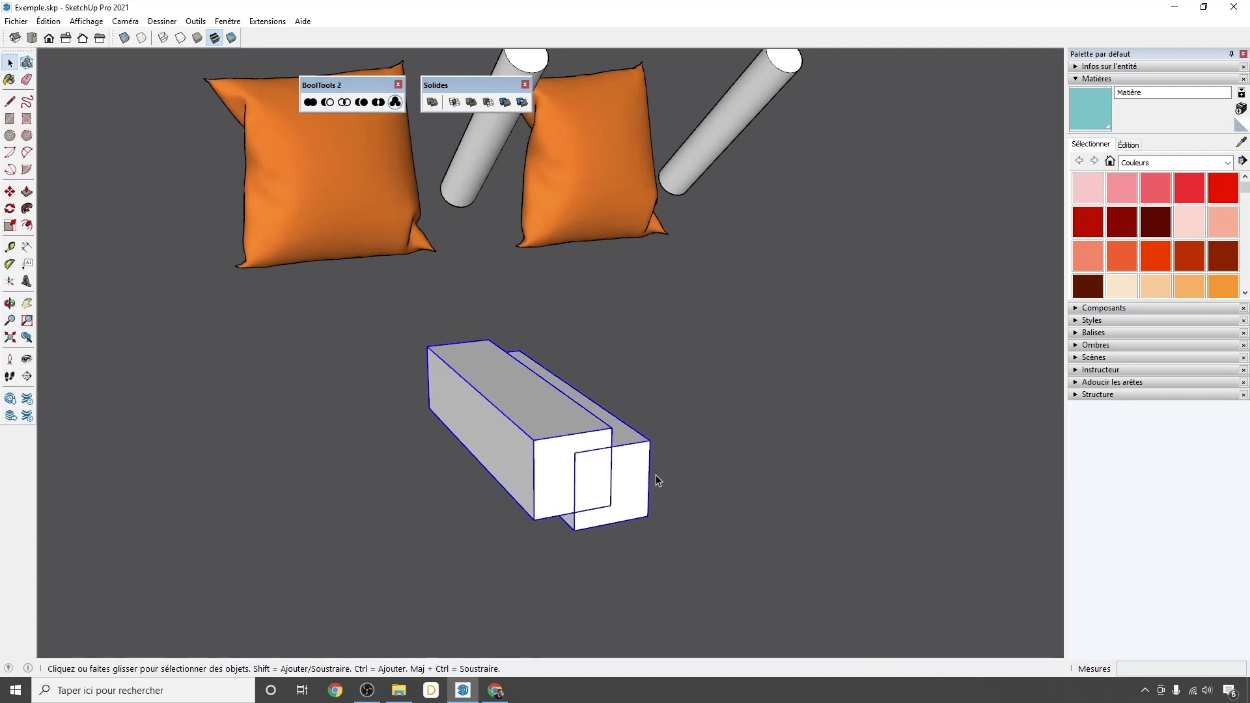
pyautogui.click(632, 478)
pyautogui.click(567, 457)
pyautogui.moveTo(449, 358); pyautogui.dragTo(840, 603)
pyautogui.rightClick(566, 455)
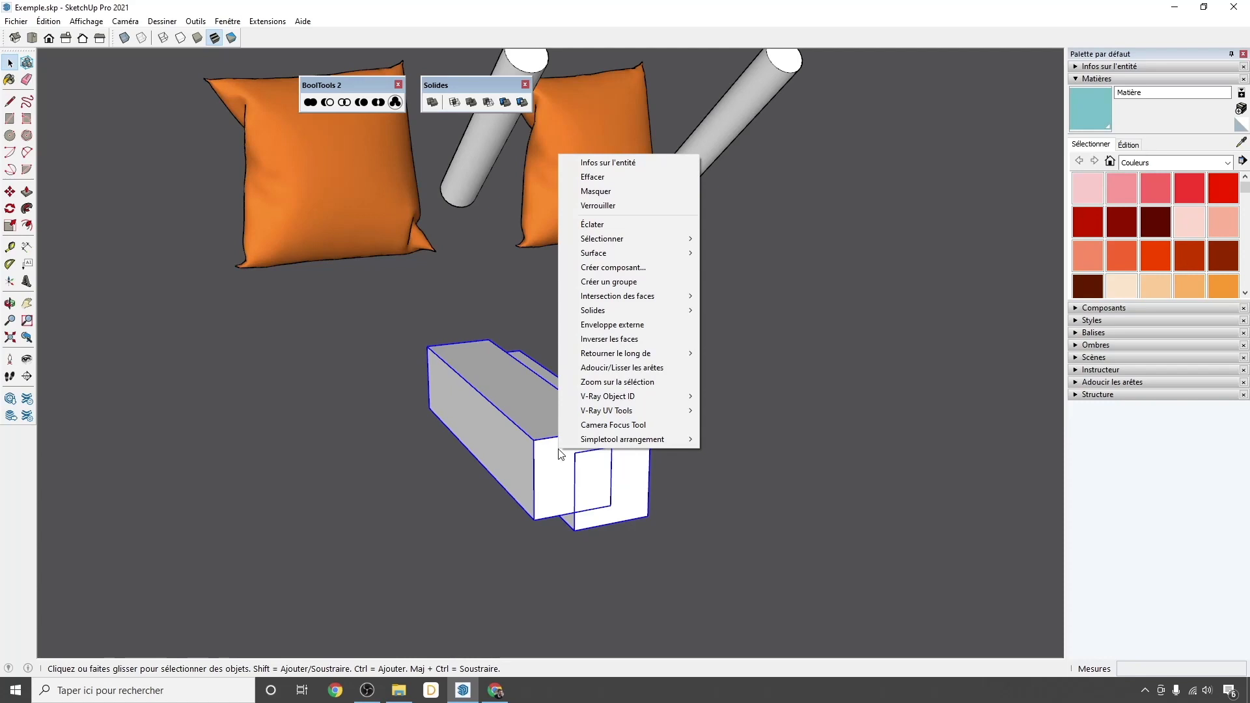
pyautogui.click(618, 282)
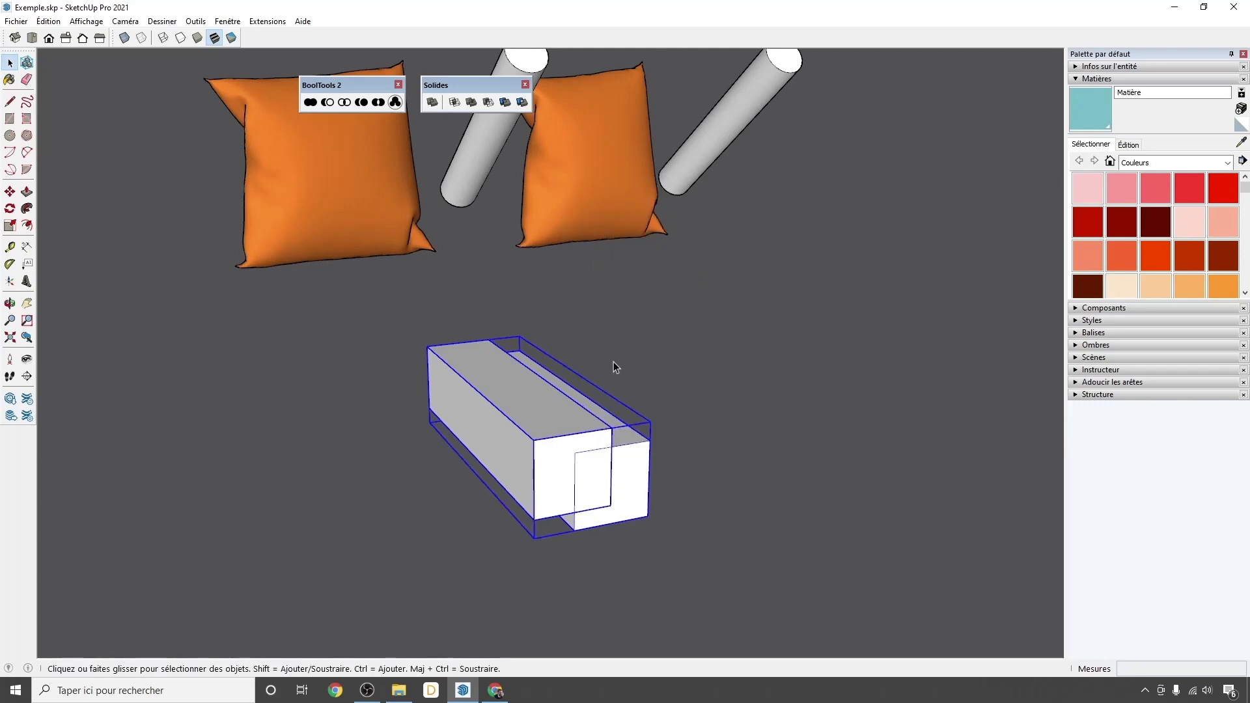
# - Merge the two boxes nested in the group into one solid with the BoolTools nested-solids tool, and undo the merge
pyautogui.click(432, 102)
pyautogui.click(560, 414)
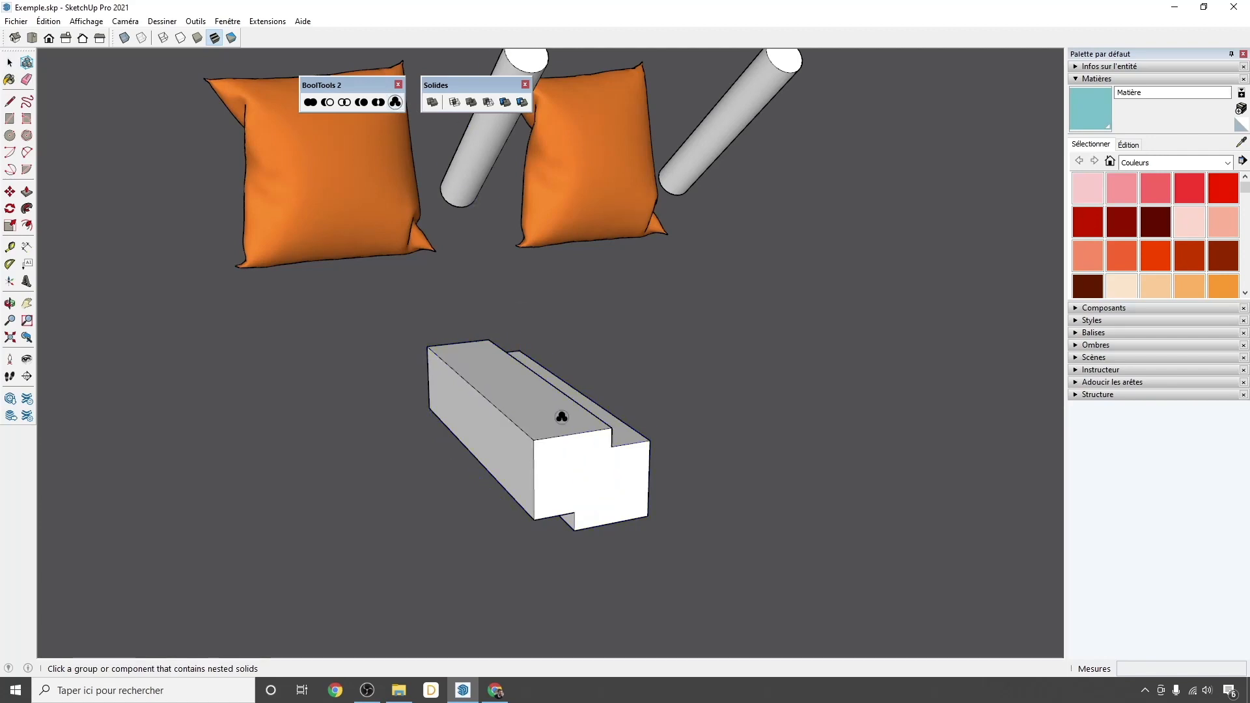
pyautogui.press('space')
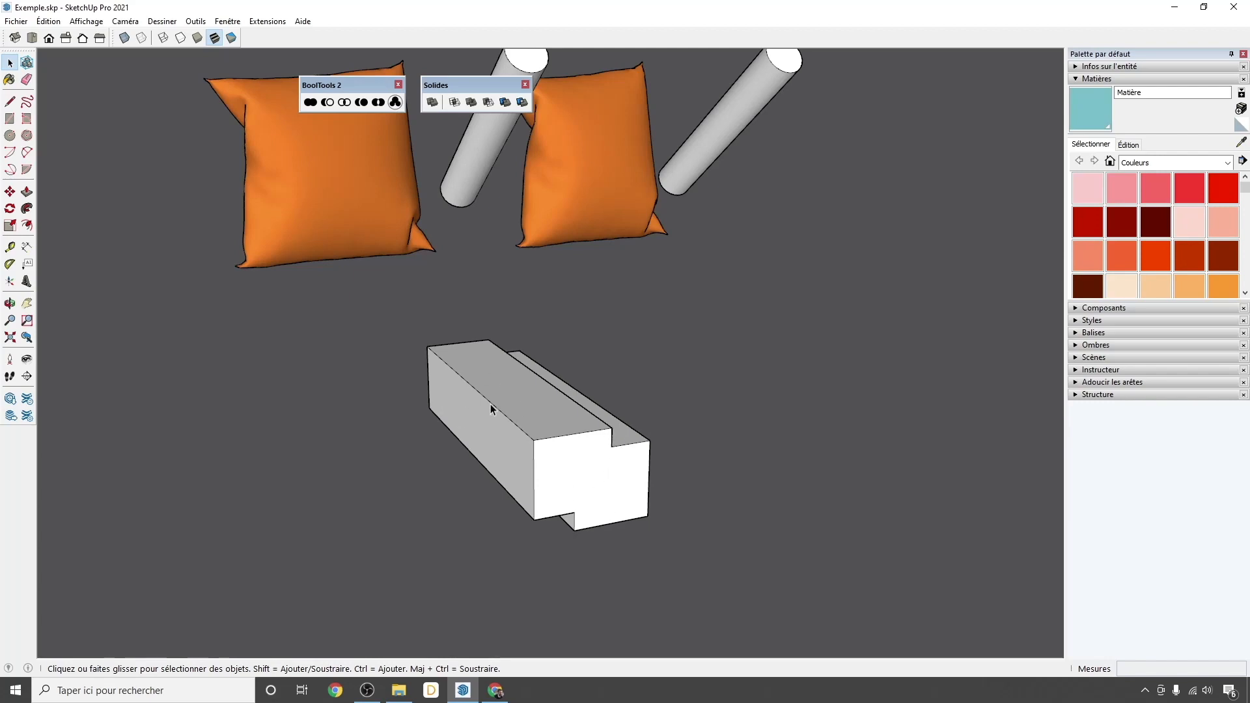
pyautogui.hotkey('ctrl', 'z')
pyautogui.click(504, 430)
pyautogui.hotkey('ctrl', 'z')
pyautogui.click(504, 428)
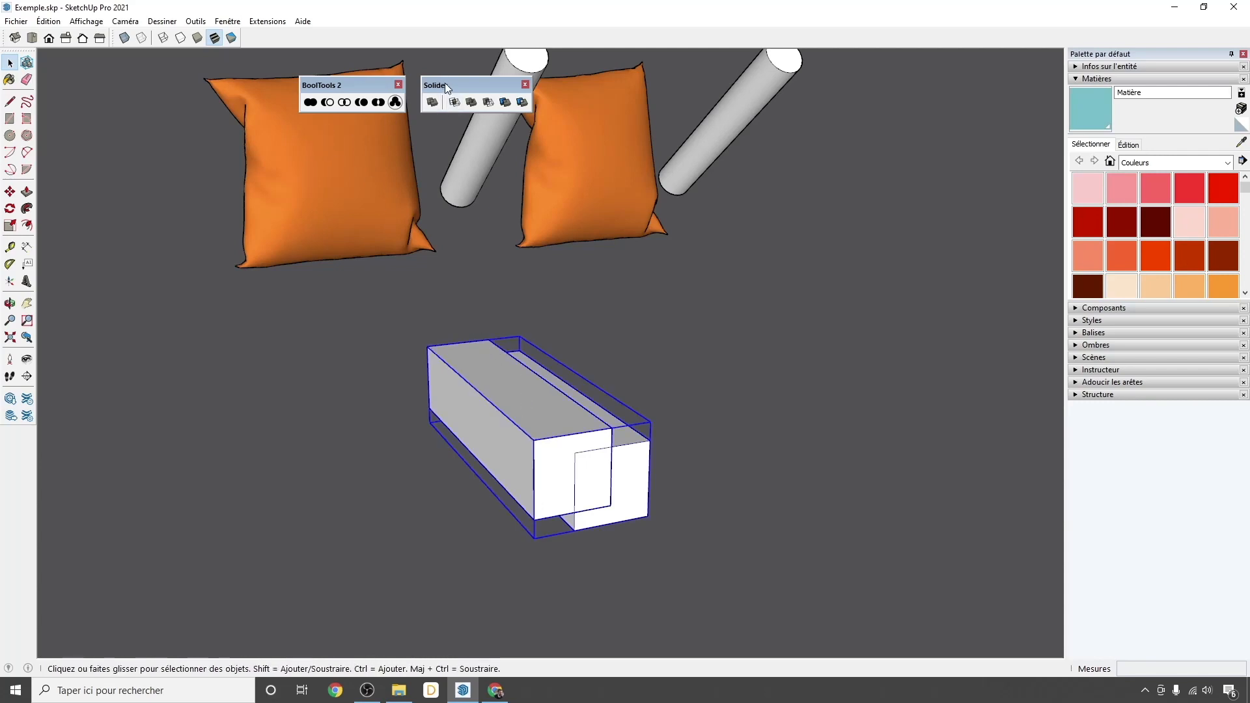
# - Delete the group of overlapping boxes, leaving only the orange cushions and the cylinders
pyautogui.click(500, 103)
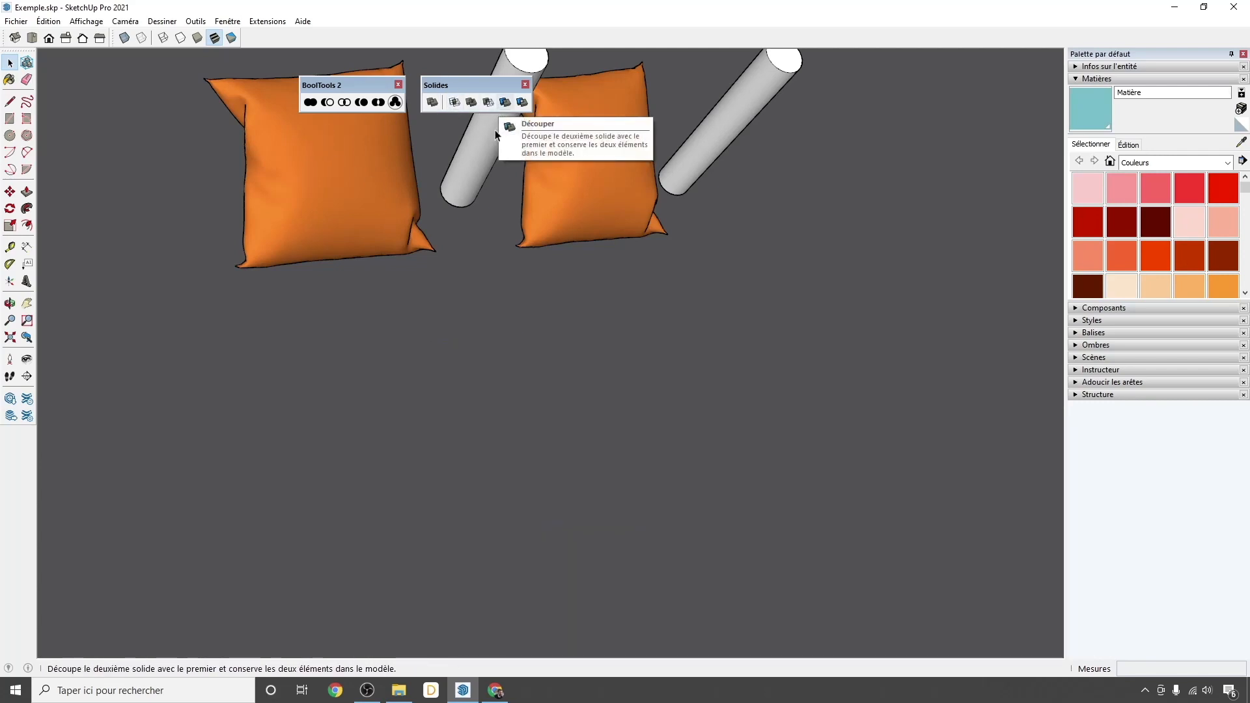
pyautogui.keyDown('shift'); pyautogui.moveTo(584, 279); pyautogui.dragTo(596, 292, button='middle'); pyautogui.keyUp('shift')
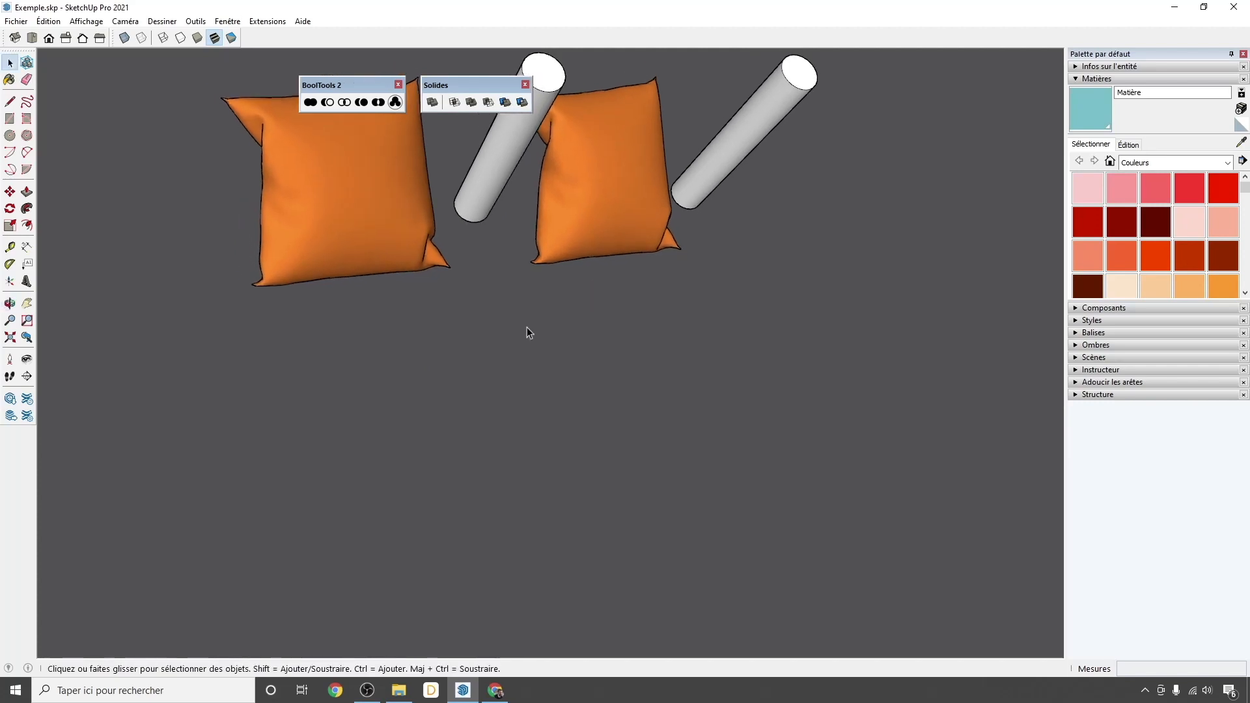
pyautogui.keyDown('shift'); pyautogui.moveTo(480, 318); pyautogui.dragTo(558, 346, button='middle'); pyautogui.keyUp('shift')
# - Open the entity info and check whether the first orange cushion is a solid component
pyautogui.click(557, 345)
pyautogui.keyDown('shift'); pyautogui.click(759, 324); pyautogui.keyUp('shift')
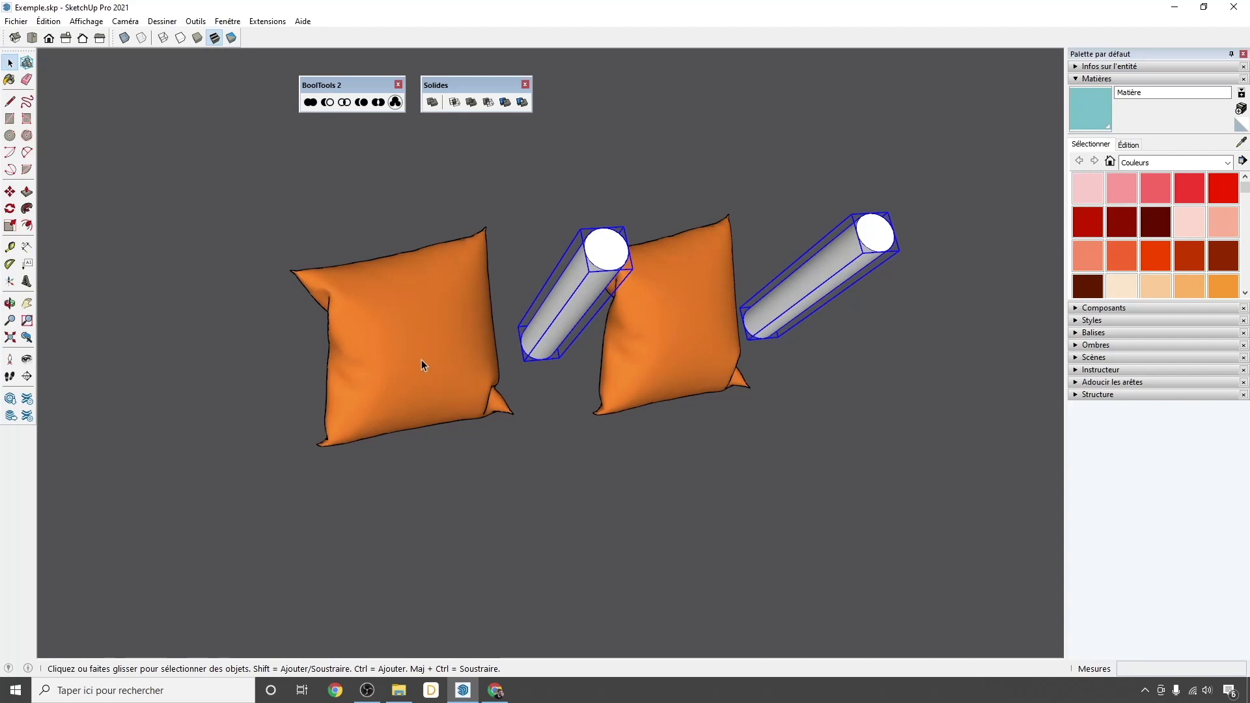
pyautogui.scroll(3, 422, 361)
pyautogui.moveTo(383, 378); pyautogui.dragTo(430, 382, button='middle')
pyautogui.scroll(-2, 435, 388)
pyautogui.click(438, 388)
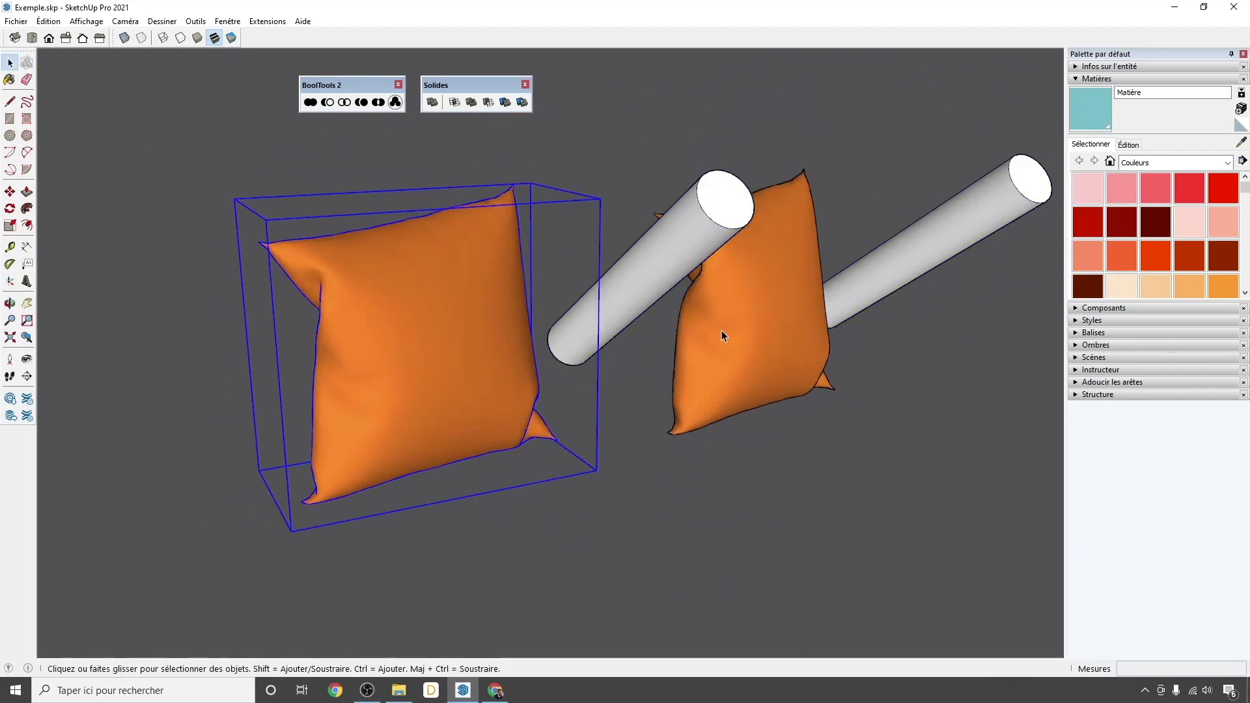
pyautogui.click(1080, 66)
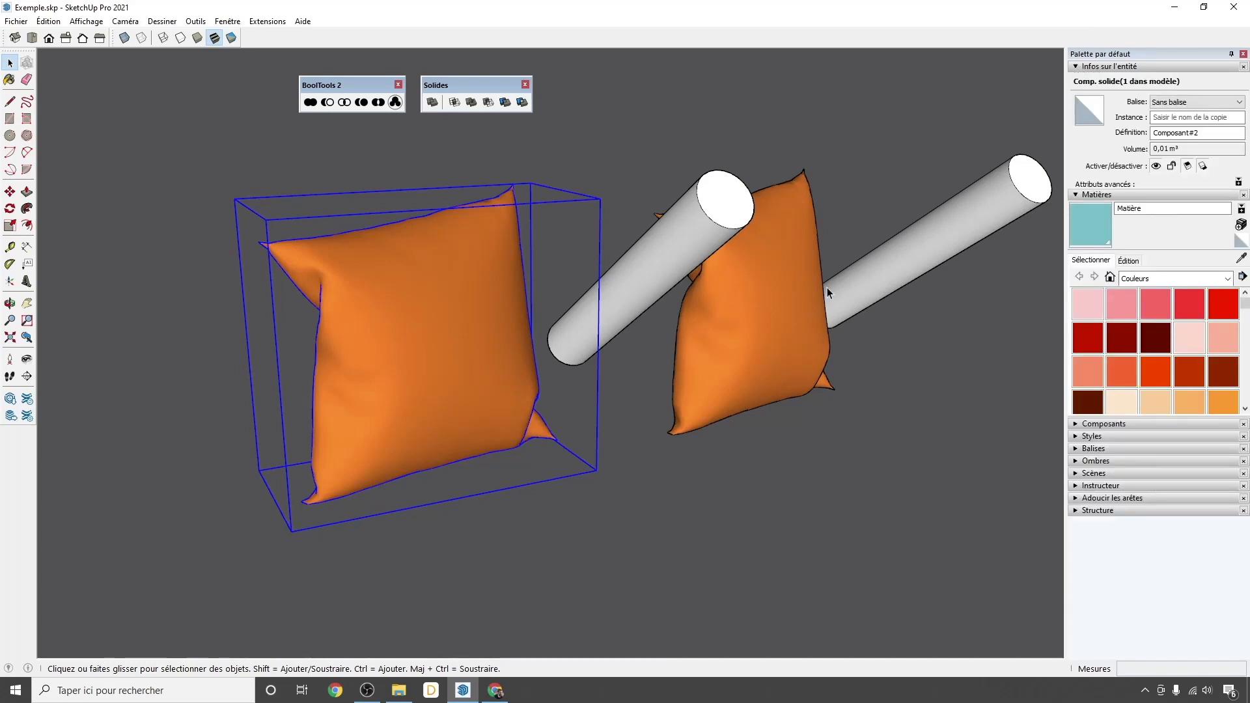
pyautogui.click(751, 300)
pyautogui.click(534, 343)
pyautogui.rightClick(458, 306)
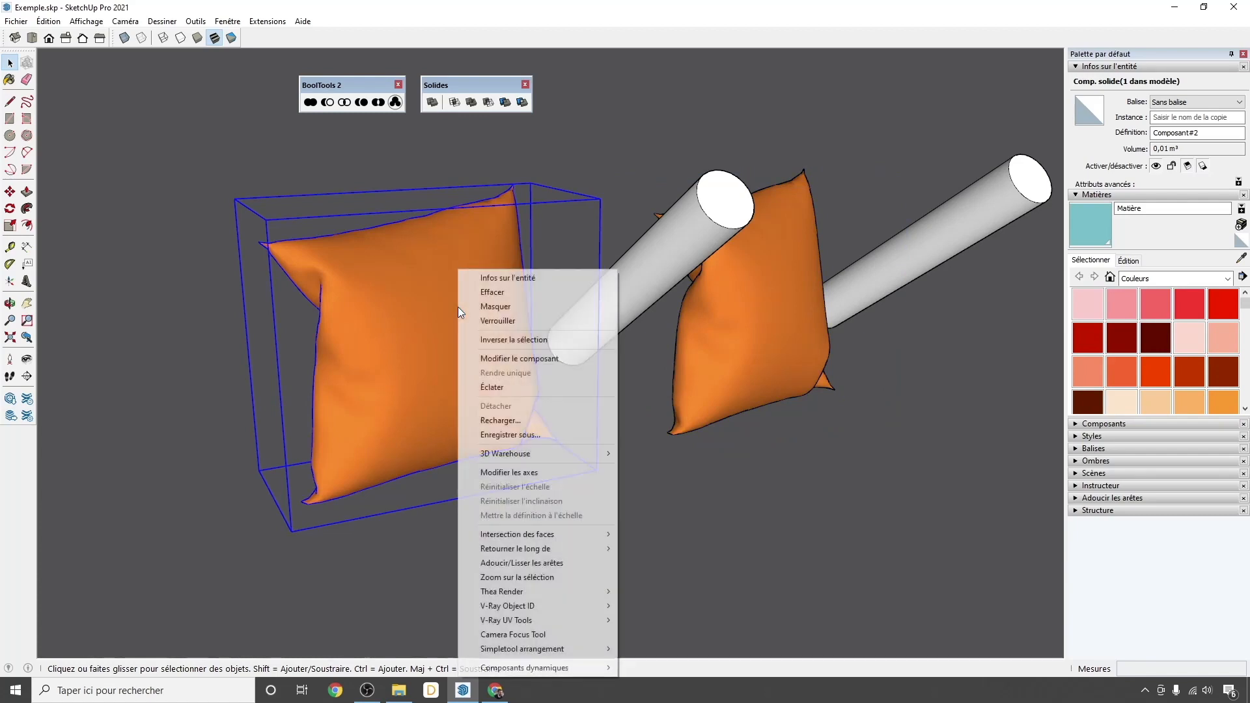
pyautogui.click(719, 511)
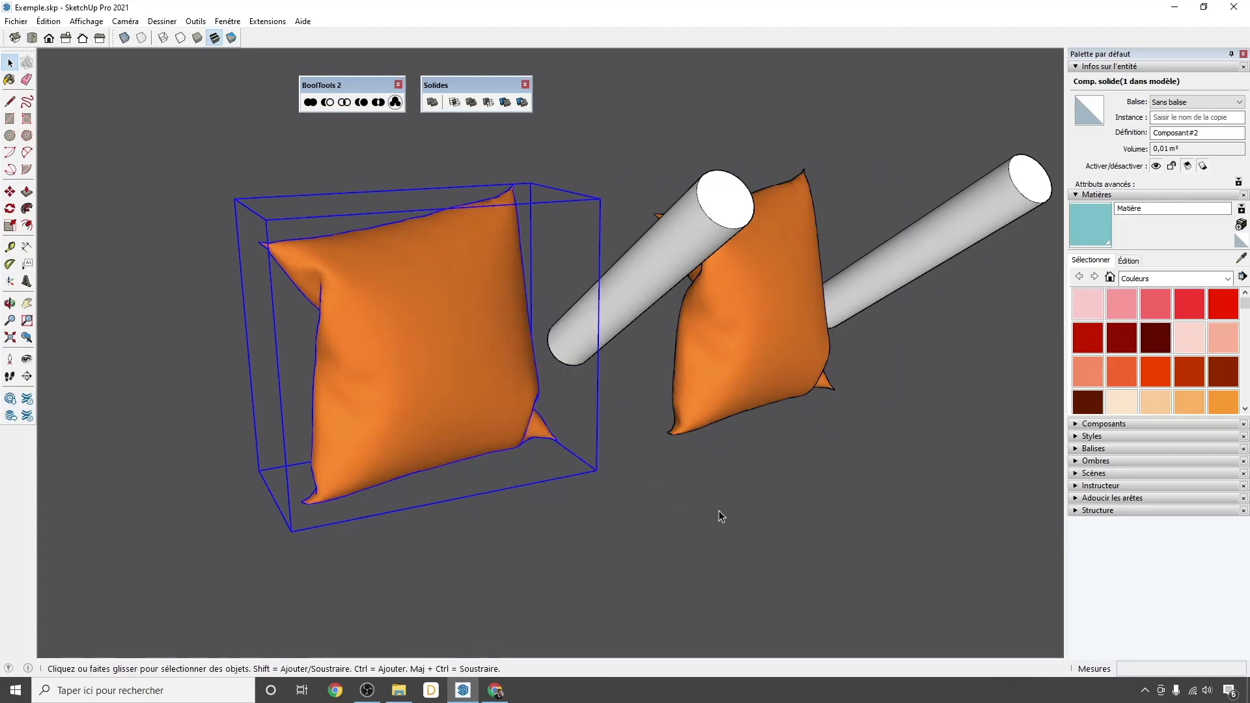
# - Move both cylinders together by about 0.30 m so that each one passes through a cushion
pyautogui.click(655, 293)
pyautogui.keyDown('shift'); pyautogui.click(932, 252); pyautogui.keyUp('shift')
pyautogui.press('m')
pyautogui.click(818, 484)
pyautogui.click(626, 534)
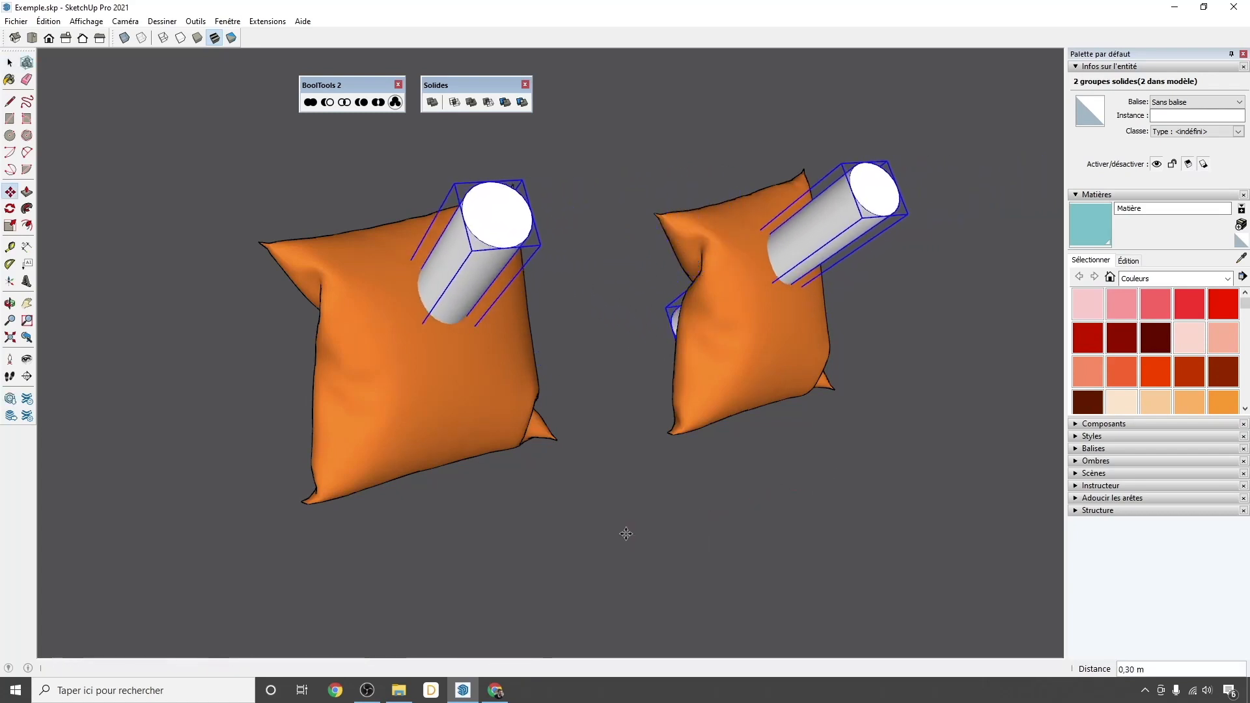
pyautogui.press('space')
# - Examine how the cylinders pass through the cushions and check the entity info of the right-hand cushion and its cylinder
pyautogui.moveTo(595, 399); pyautogui.dragTo(341, 409, button='middle')
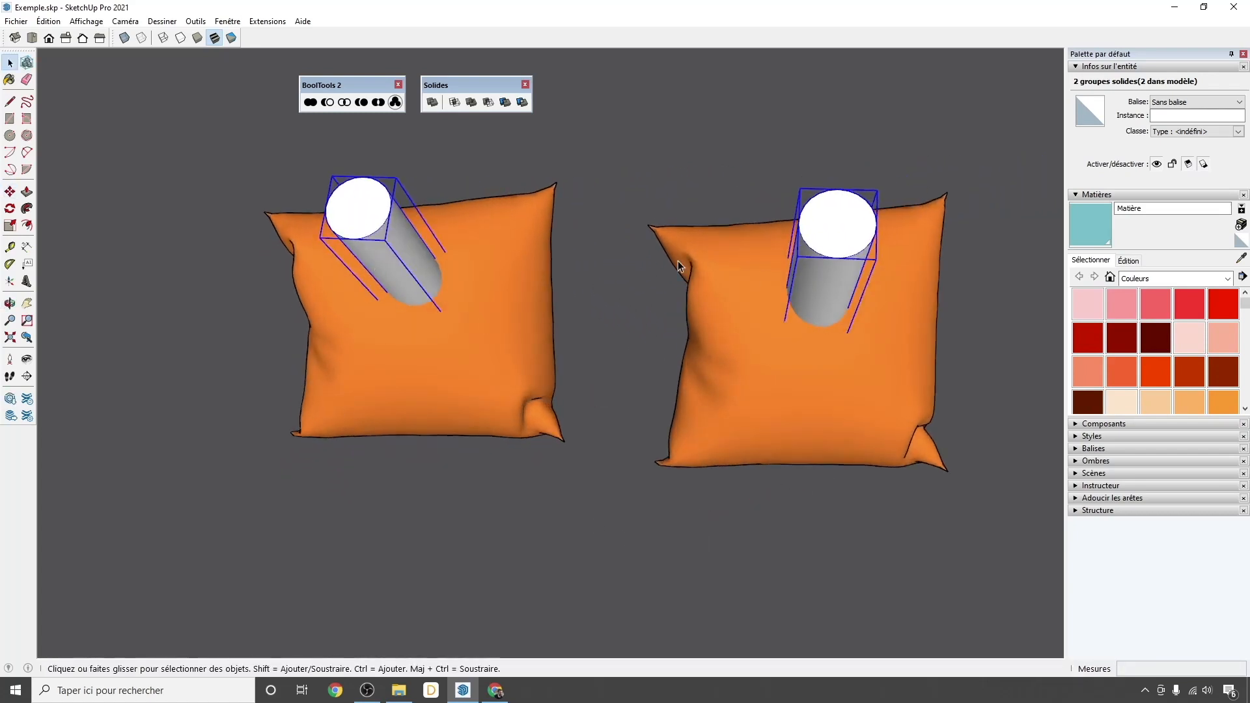
pyautogui.moveTo(918, 243); pyautogui.dragTo(990, 428, button='middle')
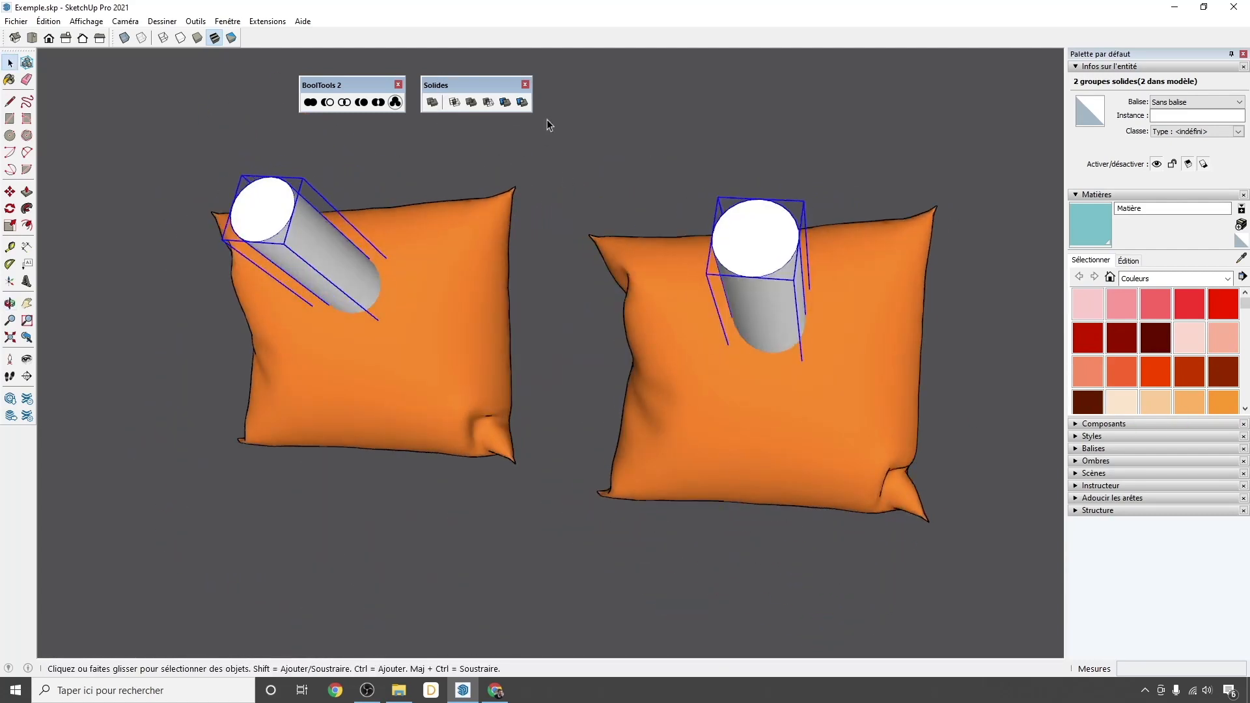
pyautogui.click(684, 268)
pyautogui.moveTo(628, 167); pyautogui.dragTo(771, 186, button='middle')
pyautogui.click(755, 177)
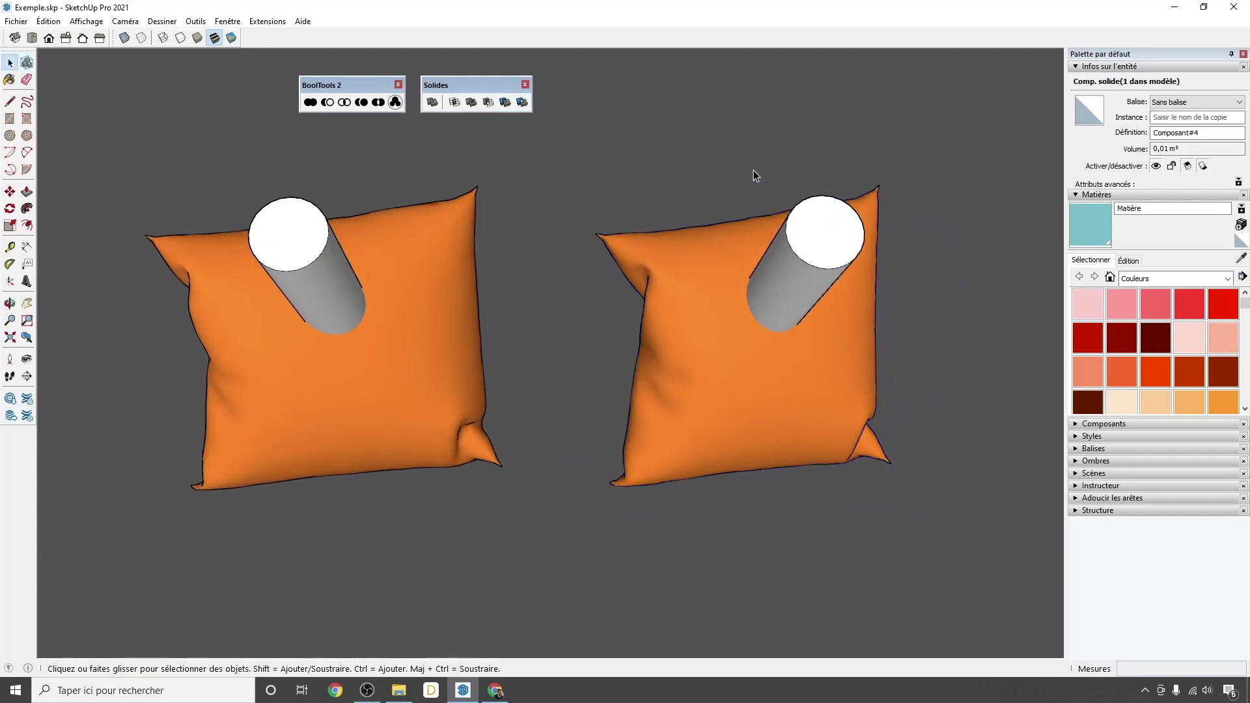
pyautogui.click(817, 238)
pyautogui.moveTo(803, 243); pyautogui.dragTo(637, 311, button='middle')
pyautogui.click(712, 385)
pyautogui.click(962, 358)
pyautogui.moveTo(962, 357); pyautogui.dragTo(595, 215, button='middle')
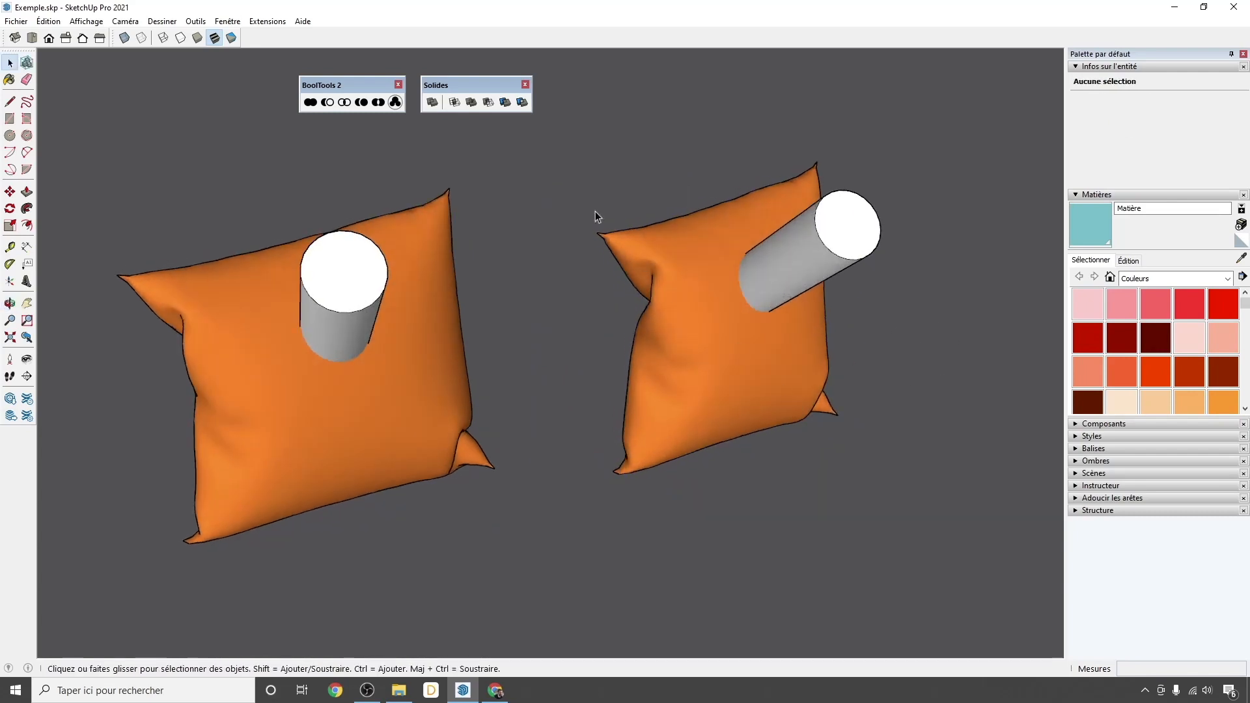
# - Trim the right-hand cushion with its cylinder using the native Solides Découper tool, and delete that cylinder
pyautogui.click(505, 103)
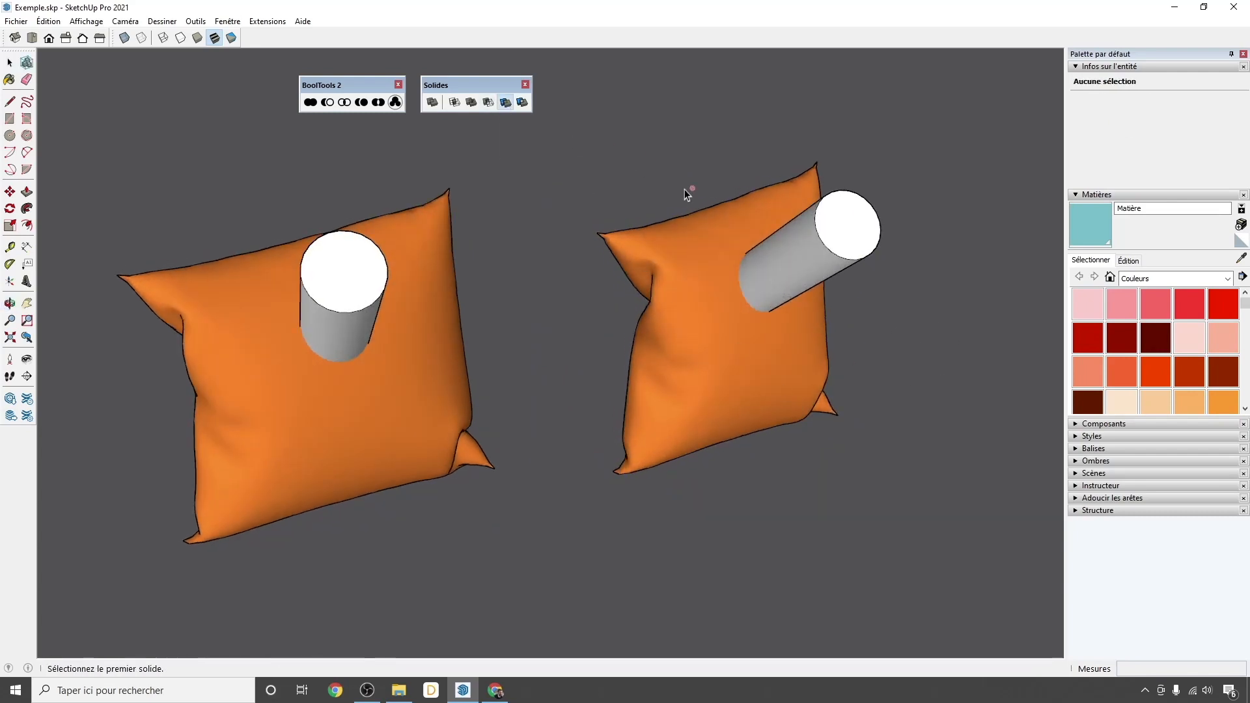
pyautogui.click(849, 243)
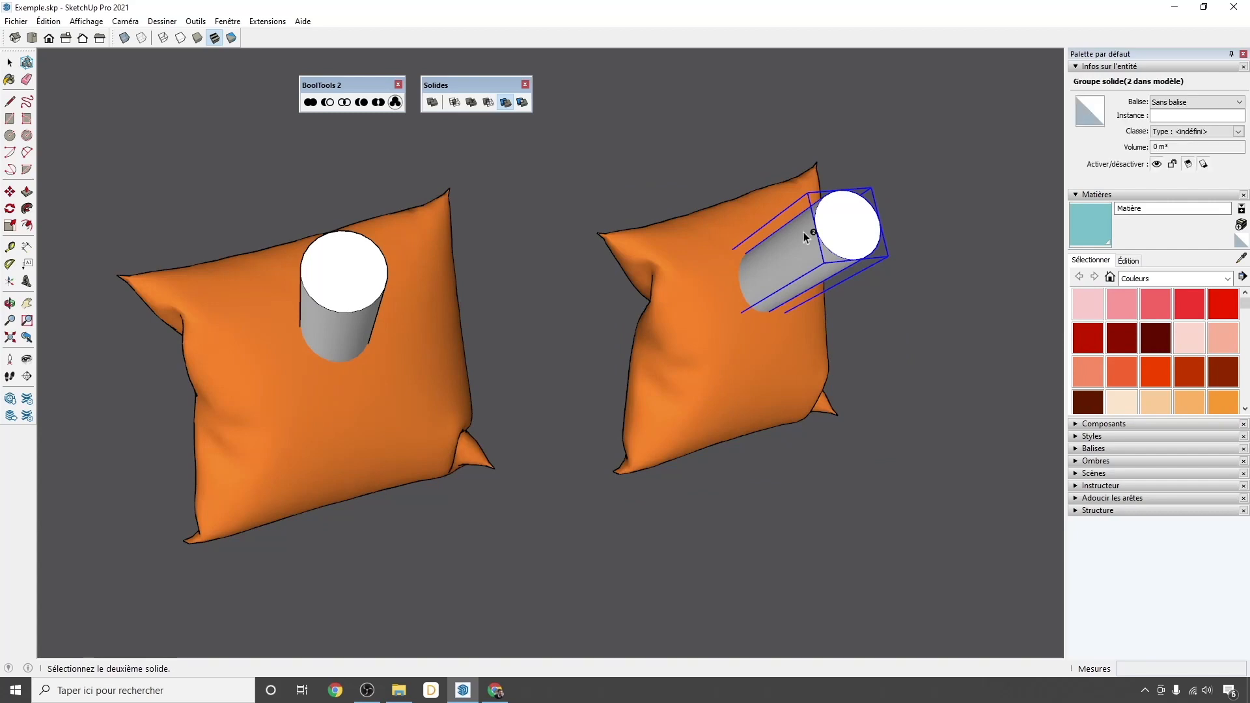
pyautogui.click(678, 285)
pyautogui.press('Delete')
# - Examine the hole cut through the cushion from its front and its back
pyautogui.moveTo(841, 344); pyautogui.dragTo(812, 432, button='middle')
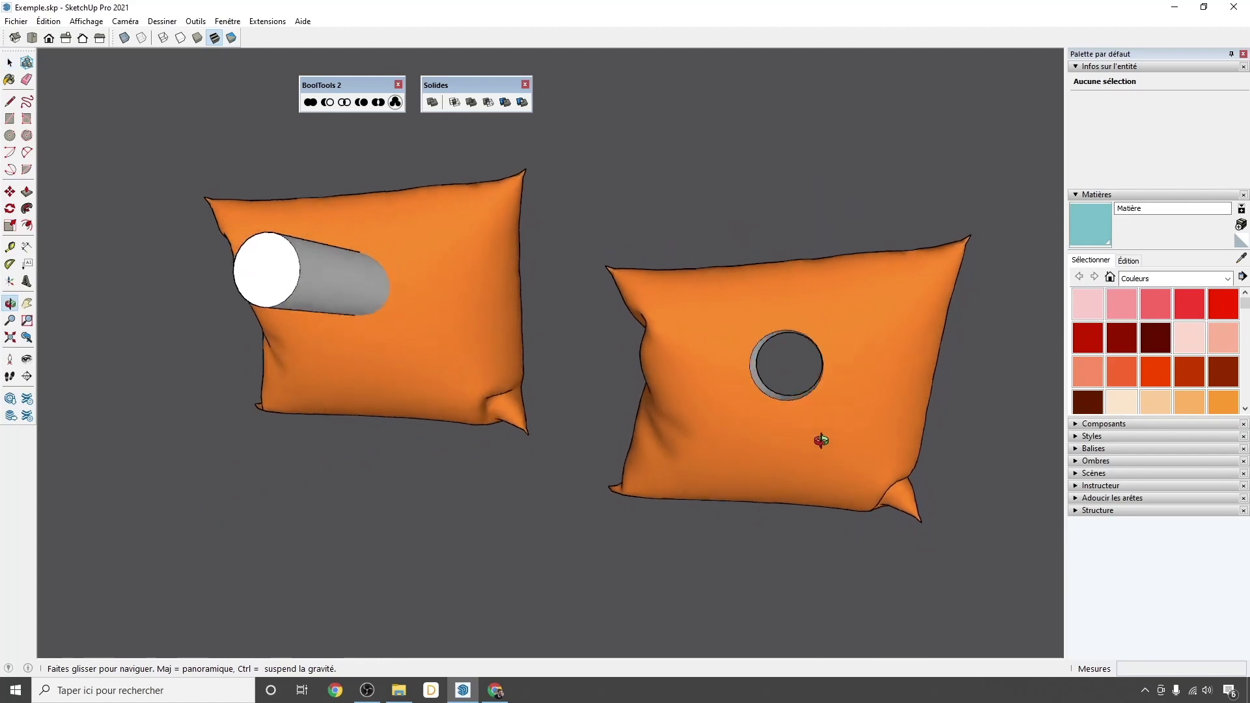
pyautogui.scroll(5, 818, 343)
pyautogui.moveTo(768, 319); pyautogui.dragTo(837, 338, button='middle')
pyautogui.scroll(-4, 782, 339)
pyautogui.moveTo(703, 340); pyautogui.dragTo(167, 319, button='middle')
pyautogui.scroll(2, 421, 477)
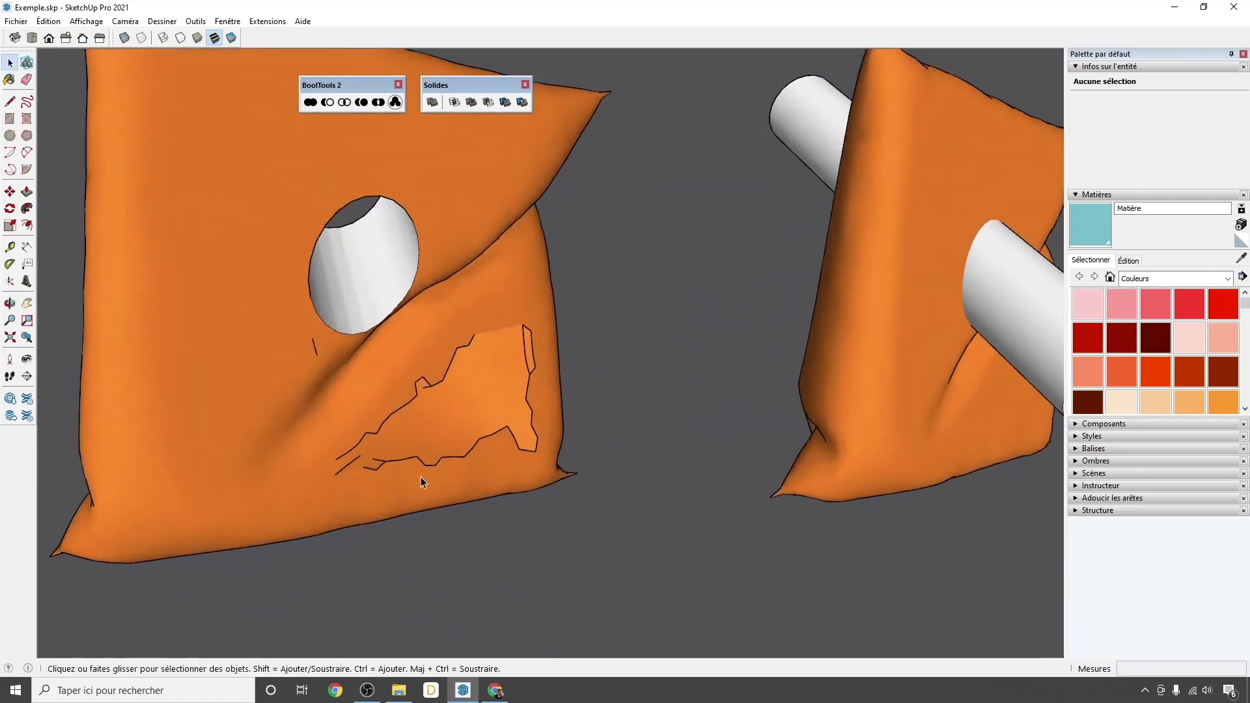
# - Select all geometry inside the cut cushion to examine the surface below the hole, and leave its editing context
pyautogui.tripleClick(507, 322)
pyautogui.moveTo(454, 356); pyautogui.dragTo(612, 241, button='middle')
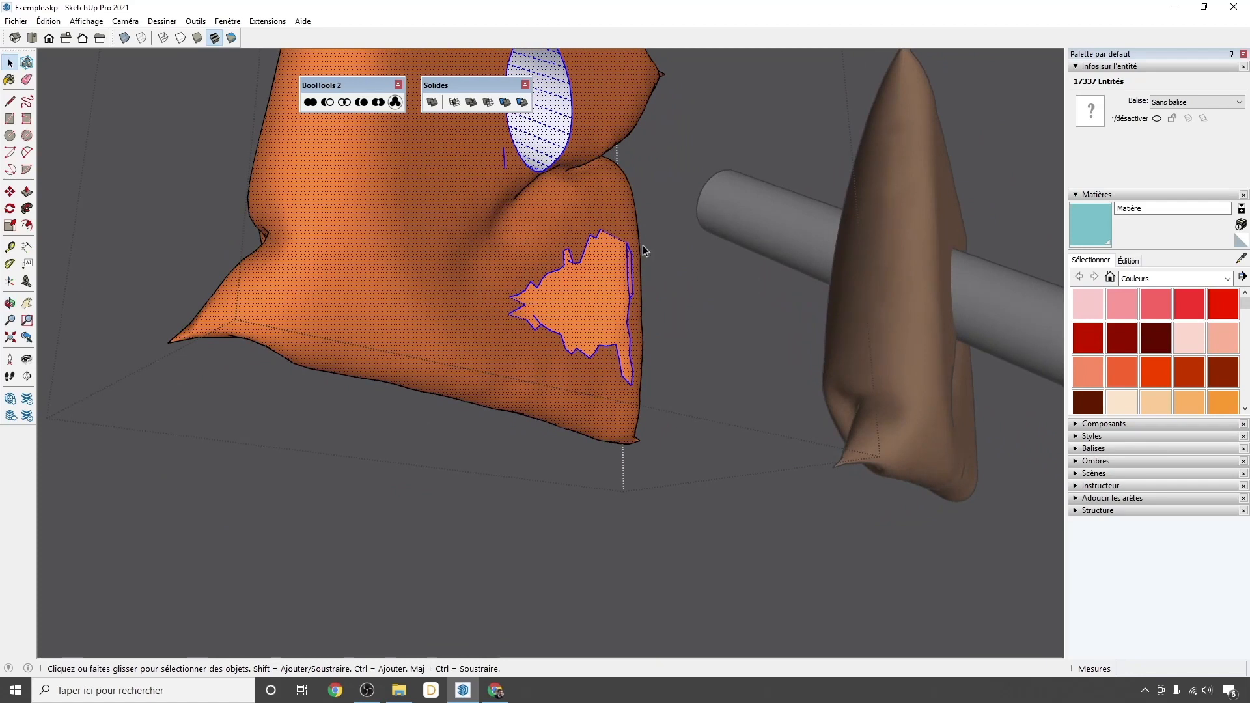
pyautogui.click(681, 415)
pyautogui.click(676, 522)
pyautogui.moveTo(676, 523); pyautogui.dragTo(475, 362, button='middle')
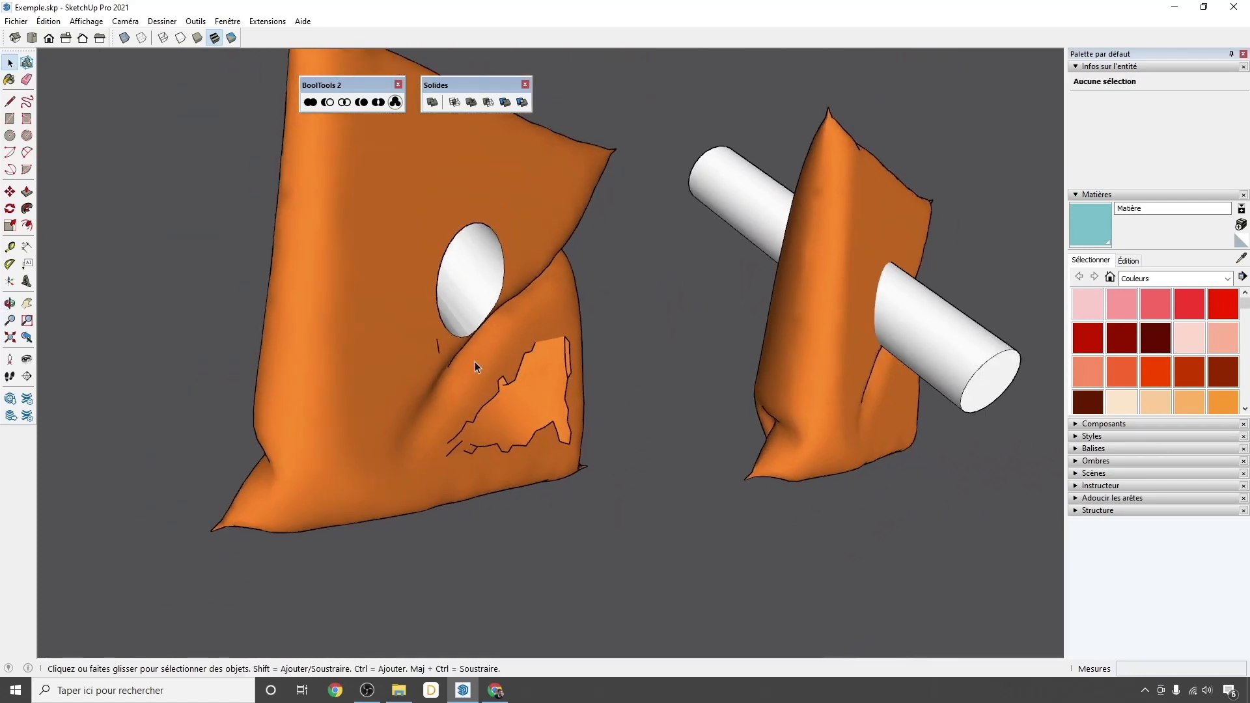
pyautogui.moveTo(501, 320); pyautogui.dragTo(605, 355, button='middle')
pyautogui.scroll(3, 587, 343)
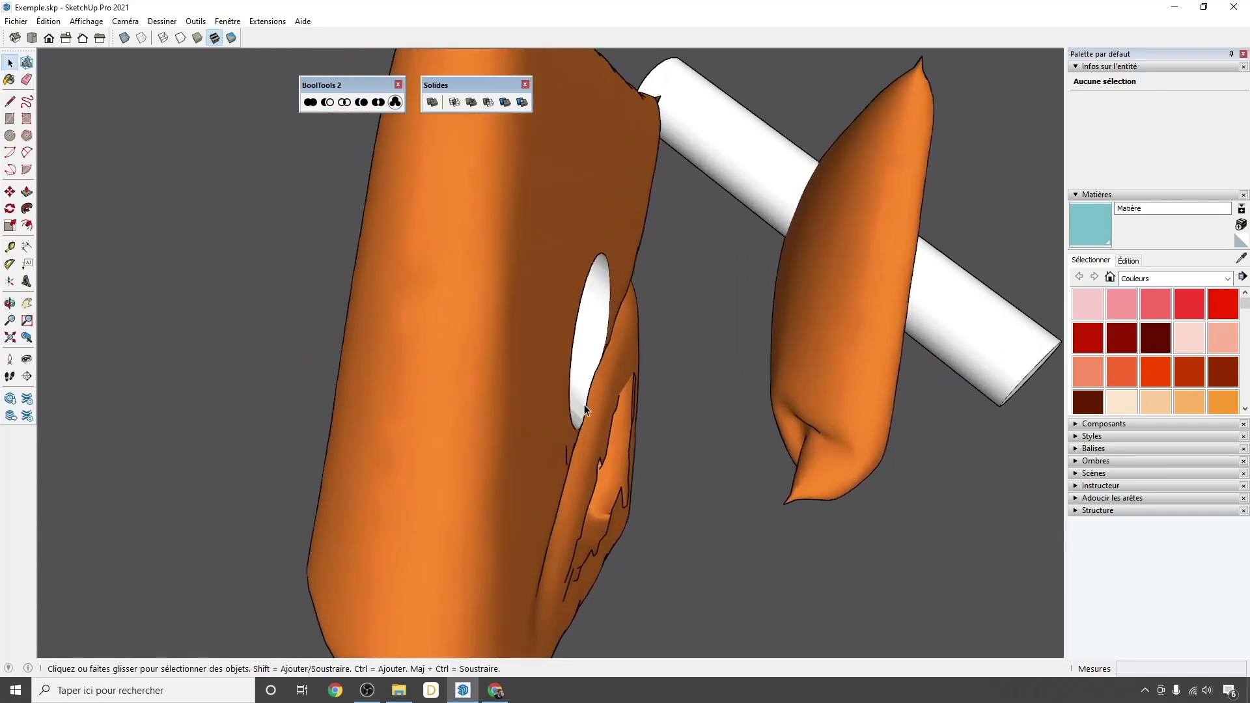
# - Examine the full mesh of the cushion cut with the native tool, and compare both cushions from front and back
pyautogui.moveTo(615, 365); pyautogui.dragTo(450, 411, button='middle')
pyautogui.scroll(-4, 363, 424)
pyautogui.tripleClick(336, 397)
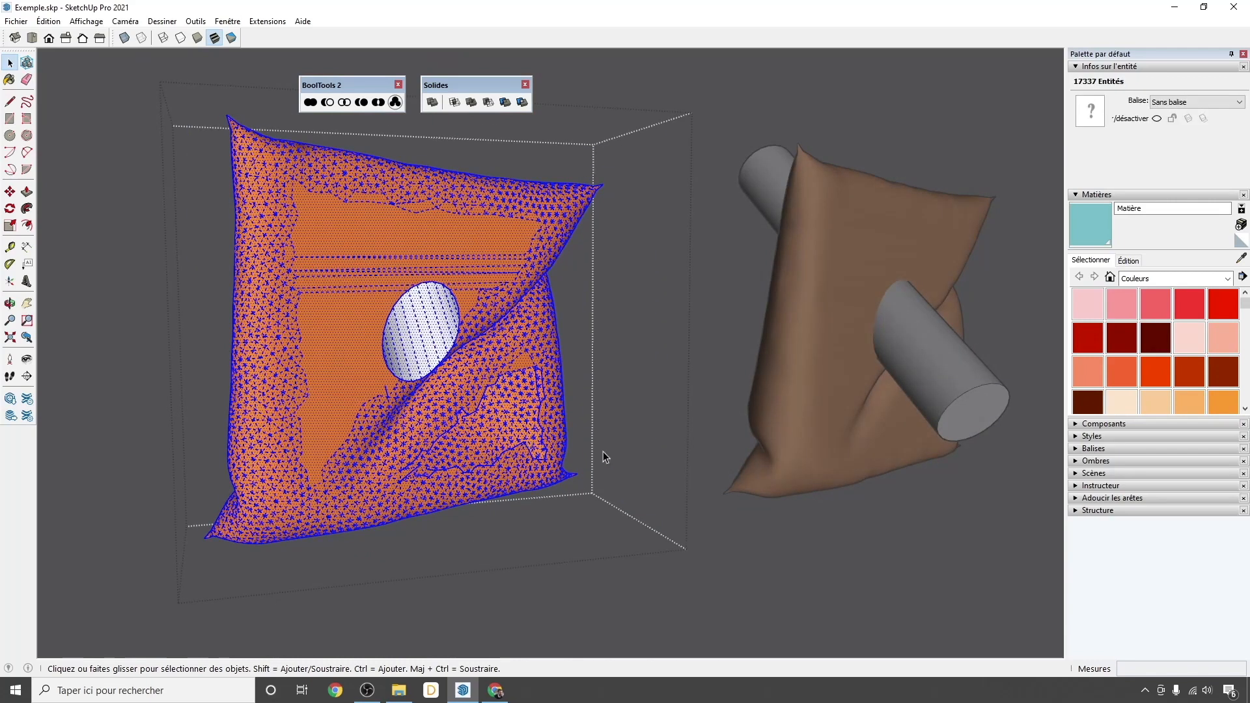
pyautogui.click(674, 578)
pyautogui.moveTo(537, 438); pyautogui.dragTo(501, 331, button='middle')
pyautogui.moveTo(499, 454); pyautogui.dragTo(737, 431, button='middle')
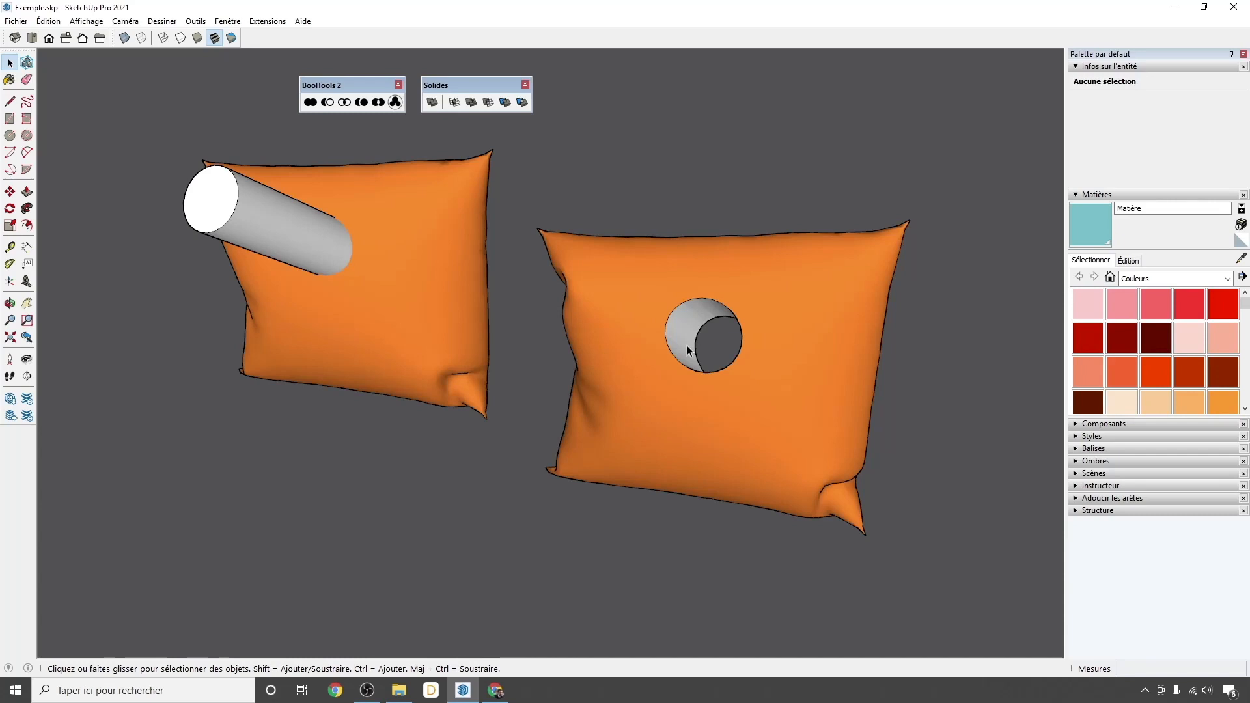
pyautogui.moveTo(454, 456); pyautogui.dragTo(798, 440, button='middle')
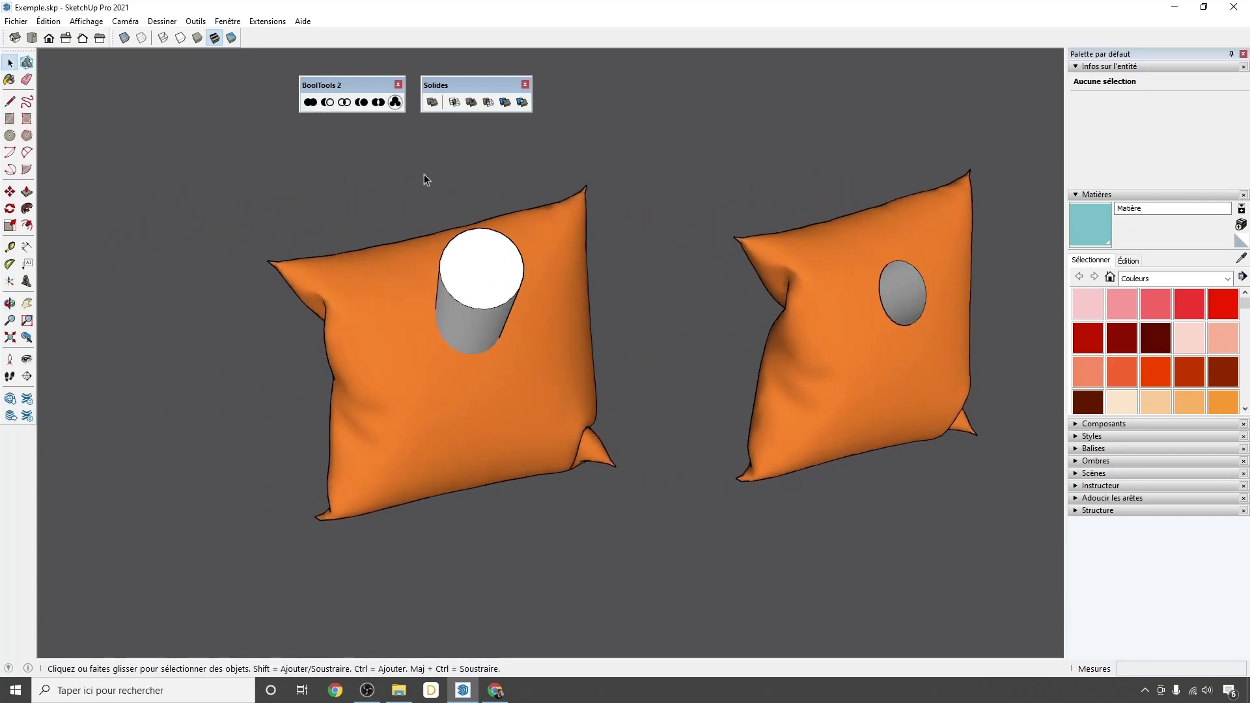
# - Cut the cushion still pierced by a cylinder using BoolTools 2, accept magic scaling, and delete the leftover cylinder
pyautogui.click(376, 103)
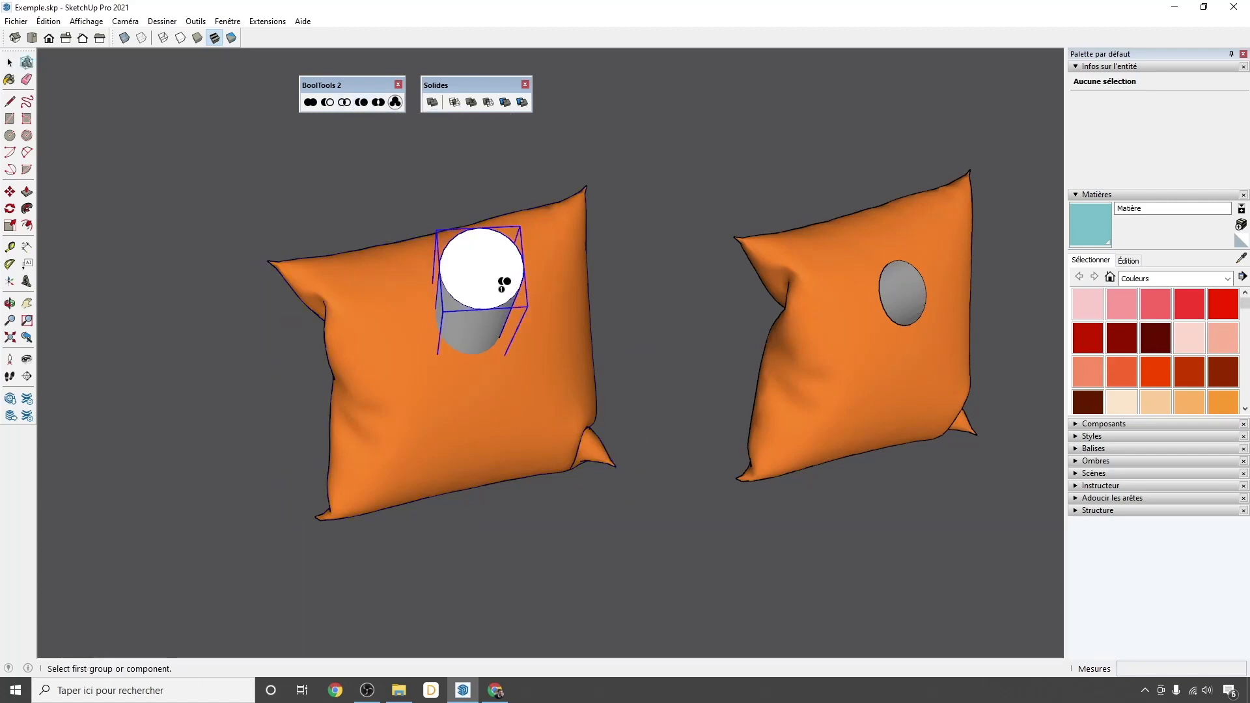
pyautogui.click(398, 335)
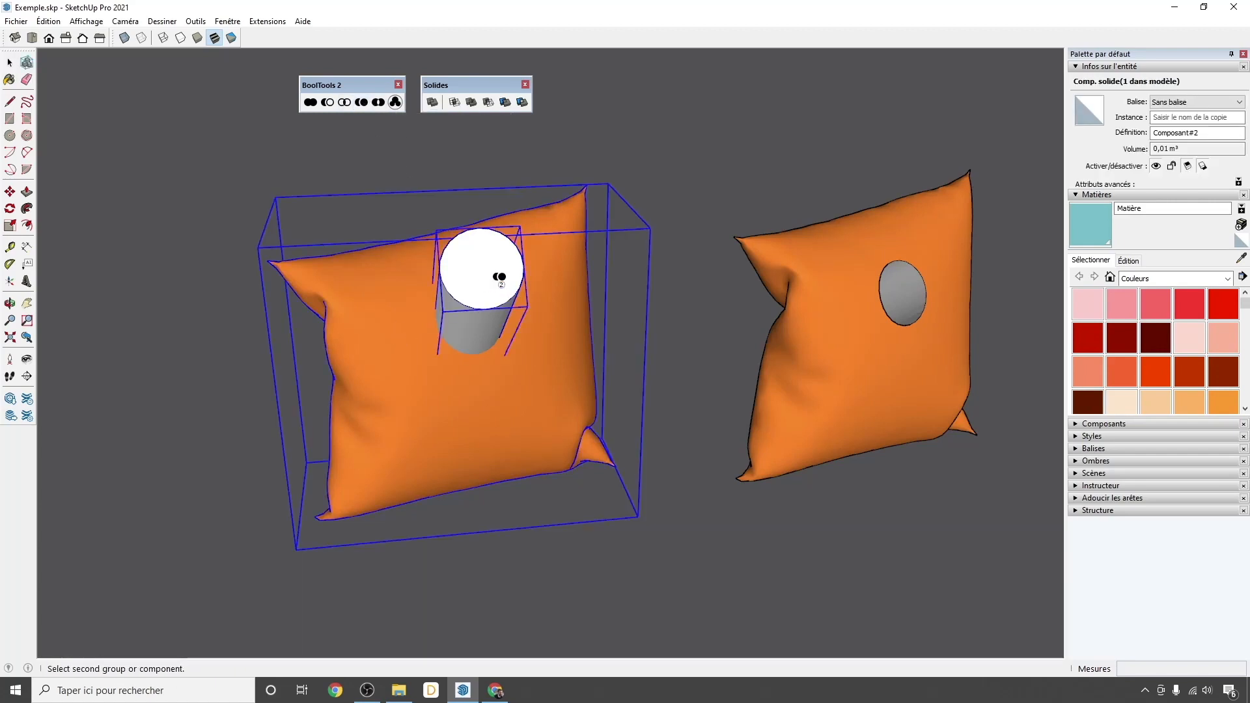
pyautogui.click(499, 277)
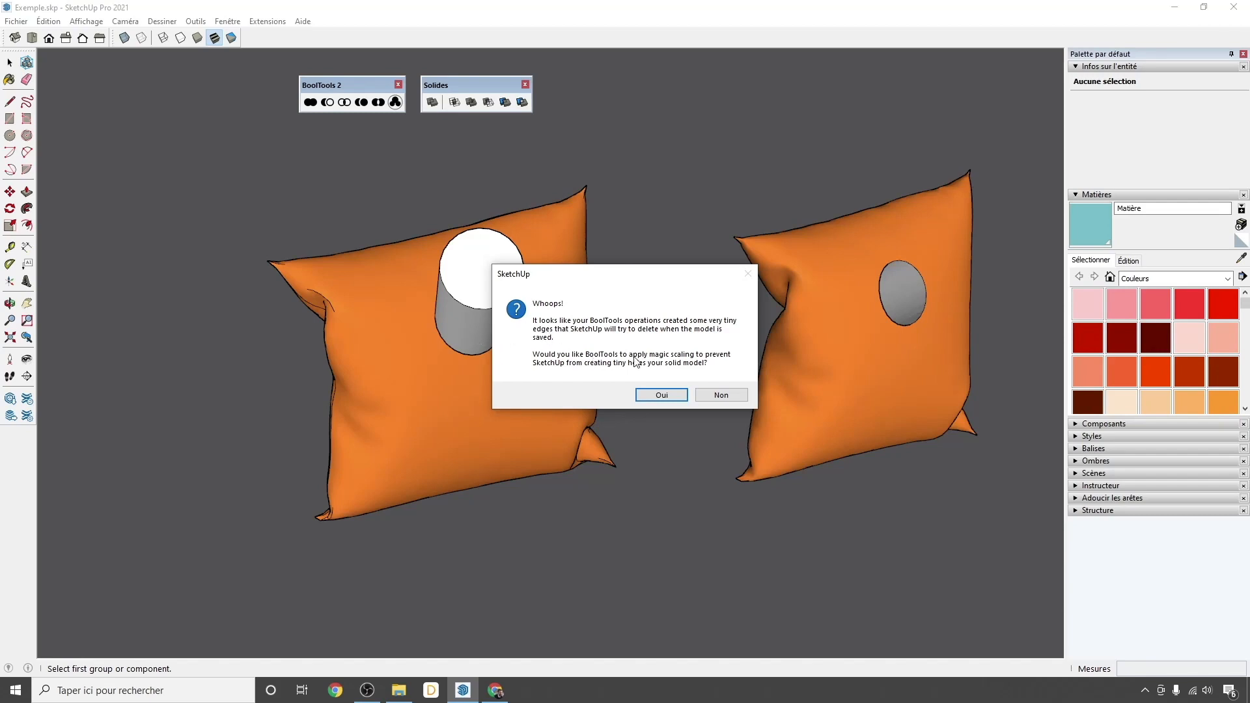
pyautogui.click(662, 395)
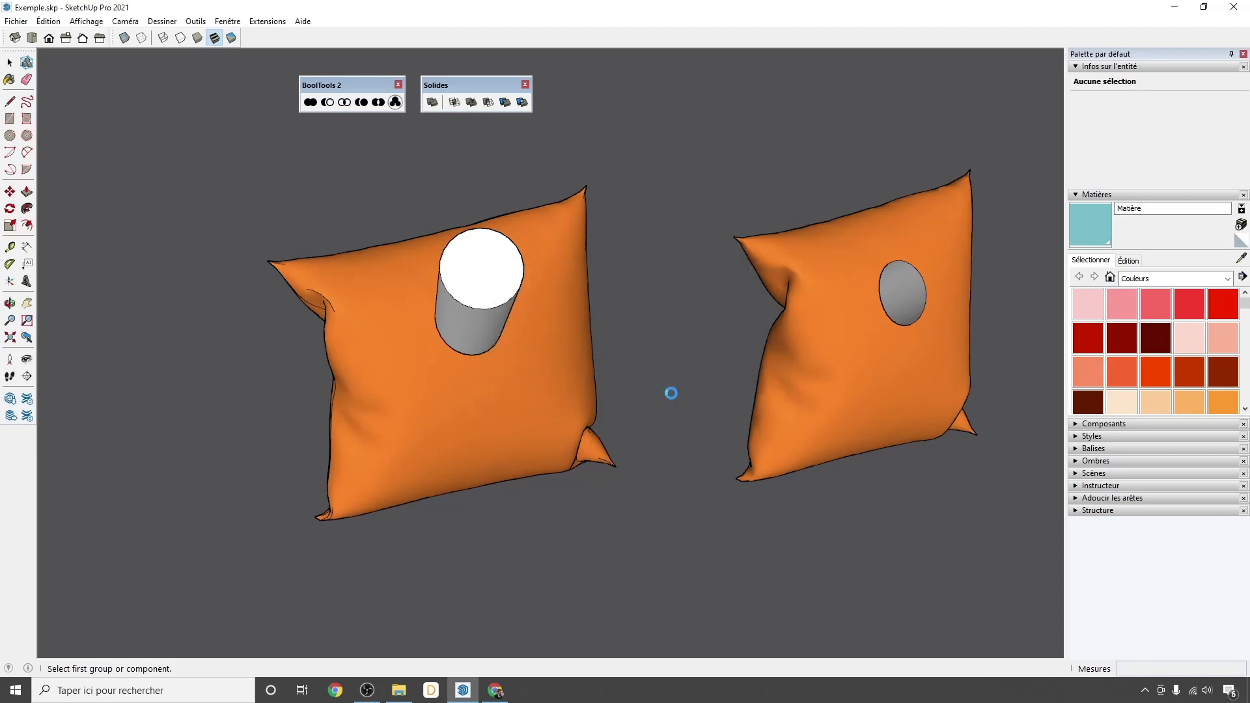
pyautogui.click(483, 291)
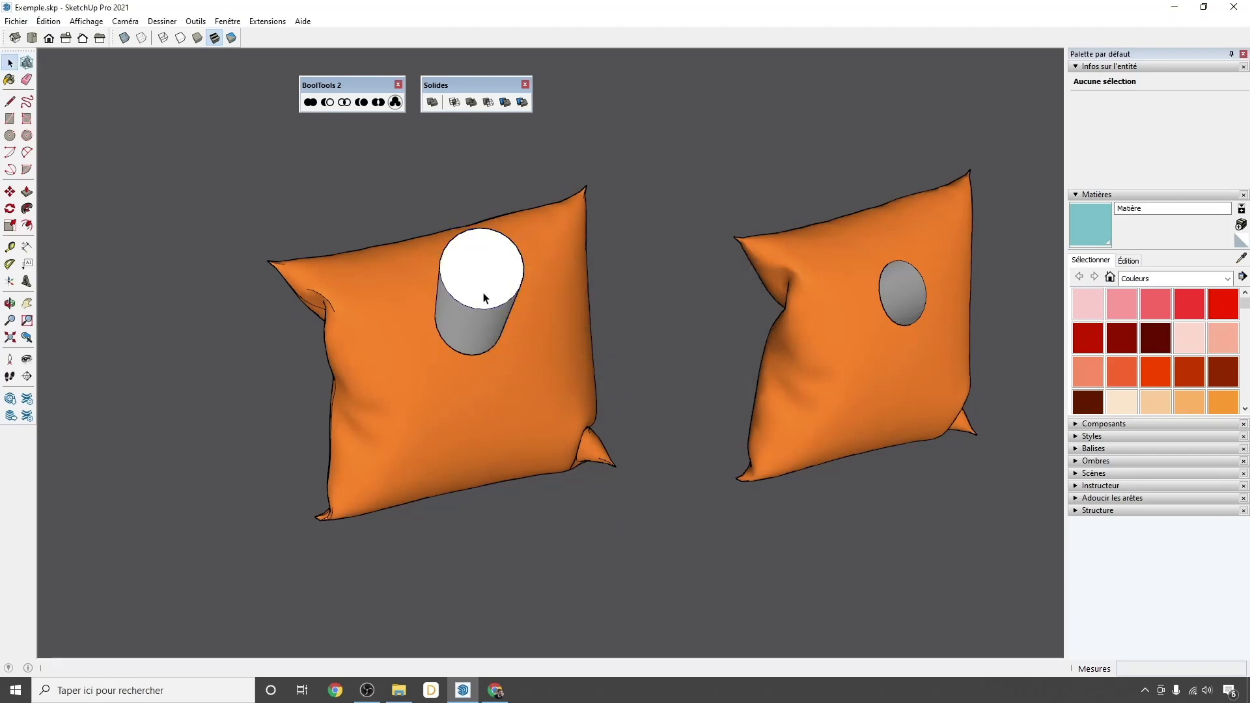
pyautogui.click(485, 297)
# - Compare the holes in both cushions, and inspect the side seam and inner geometry of the BoolTools-cut cushion
pyautogui.moveTo(537, 350); pyautogui.dragTo(824, 472, button='middle')
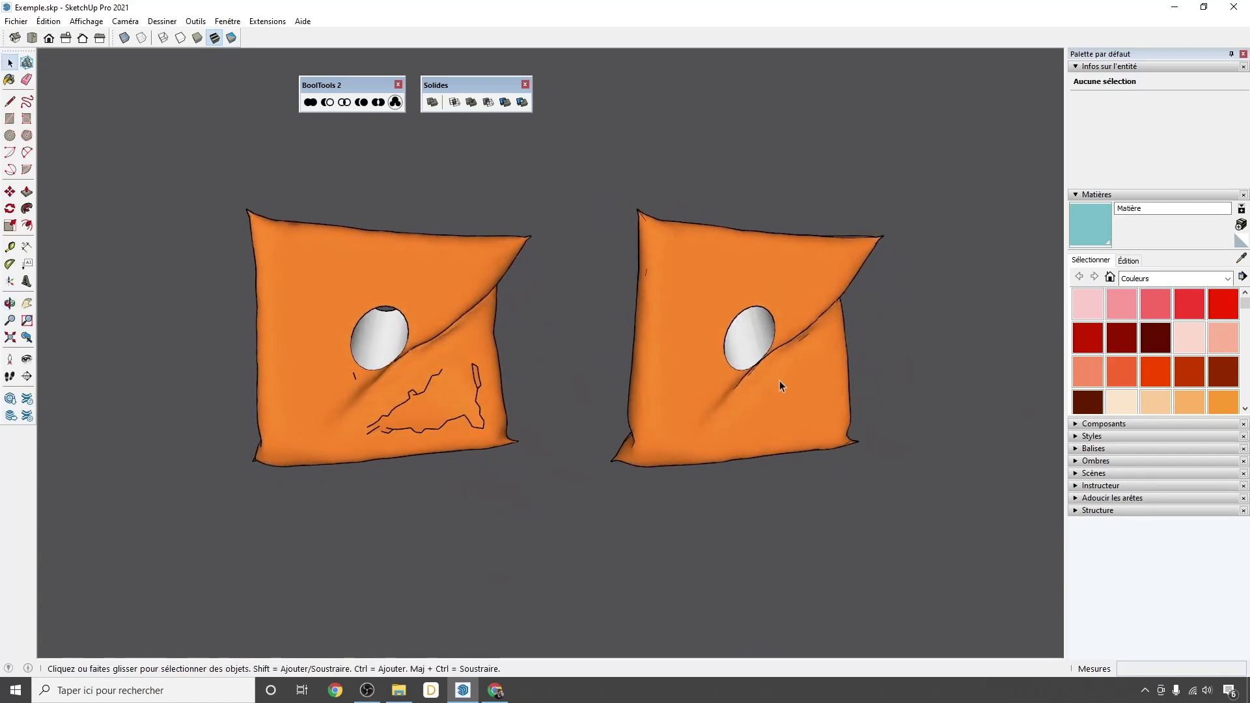
pyautogui.moveTo(692, 408); pyautogui.dragTo(683, 357, button='middle')
pyautogui.scroll(3, 742, 347)
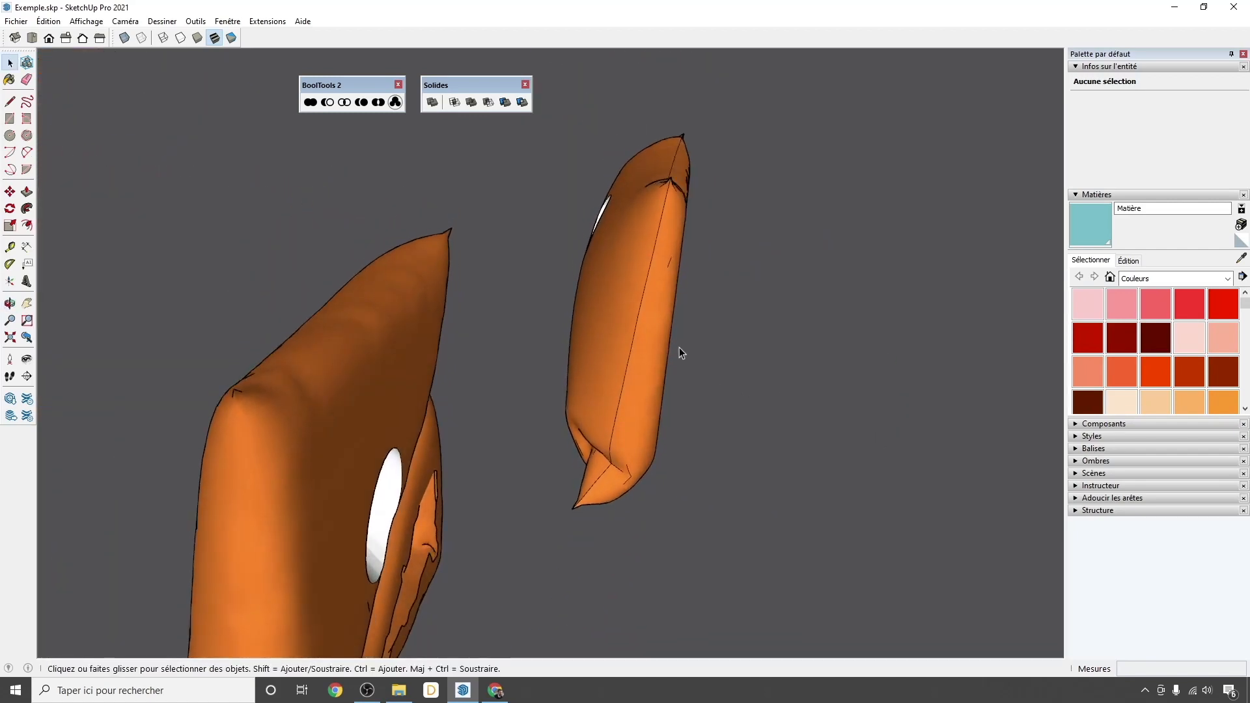
pyautogui.doubleClick(651, 263)
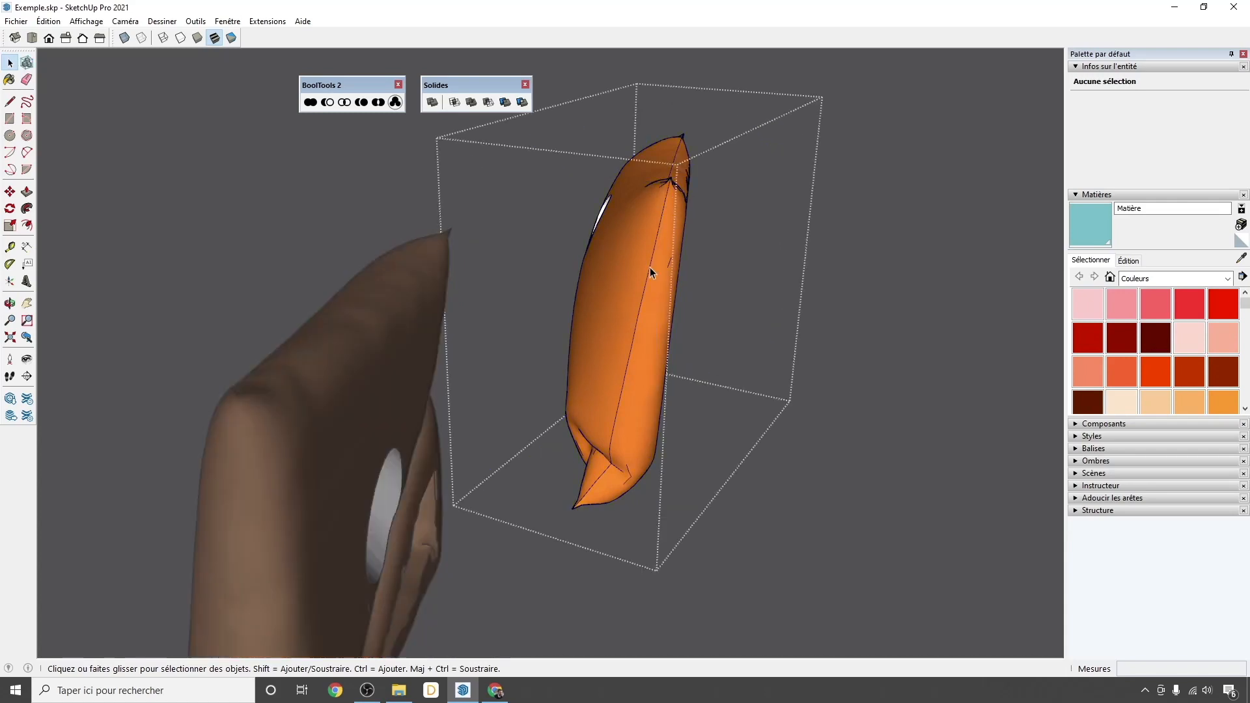
pyautogui.tripleClick(658, 230)
pyautogui.click(793, 482)
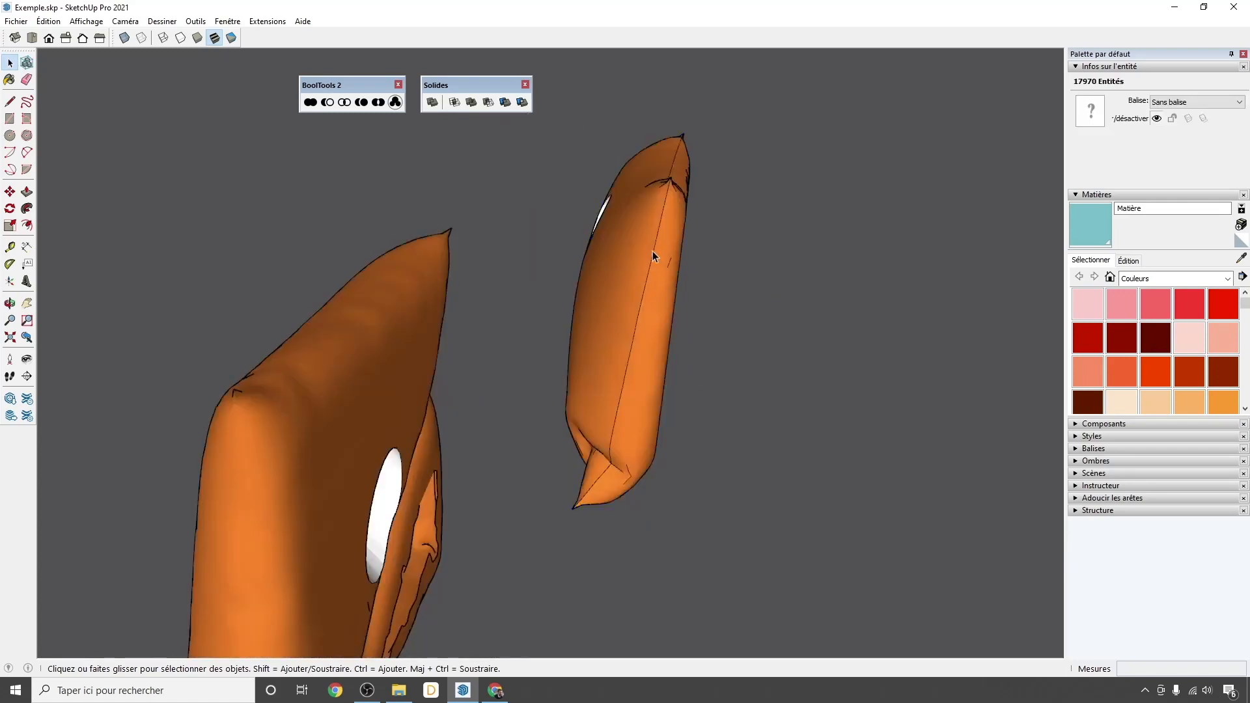
# - Soften all edges inside the BoolTools-cut cushion to an 88.6° angle between normals, including coplanar faces, and leave its editing context
pyautogui.moveTo(647, 321); pyautogui.dragTo(706, 372, button='middle')
pyautogui.moveTo(620, 412); pyautogui.dragTo(655, 214, button='middle')
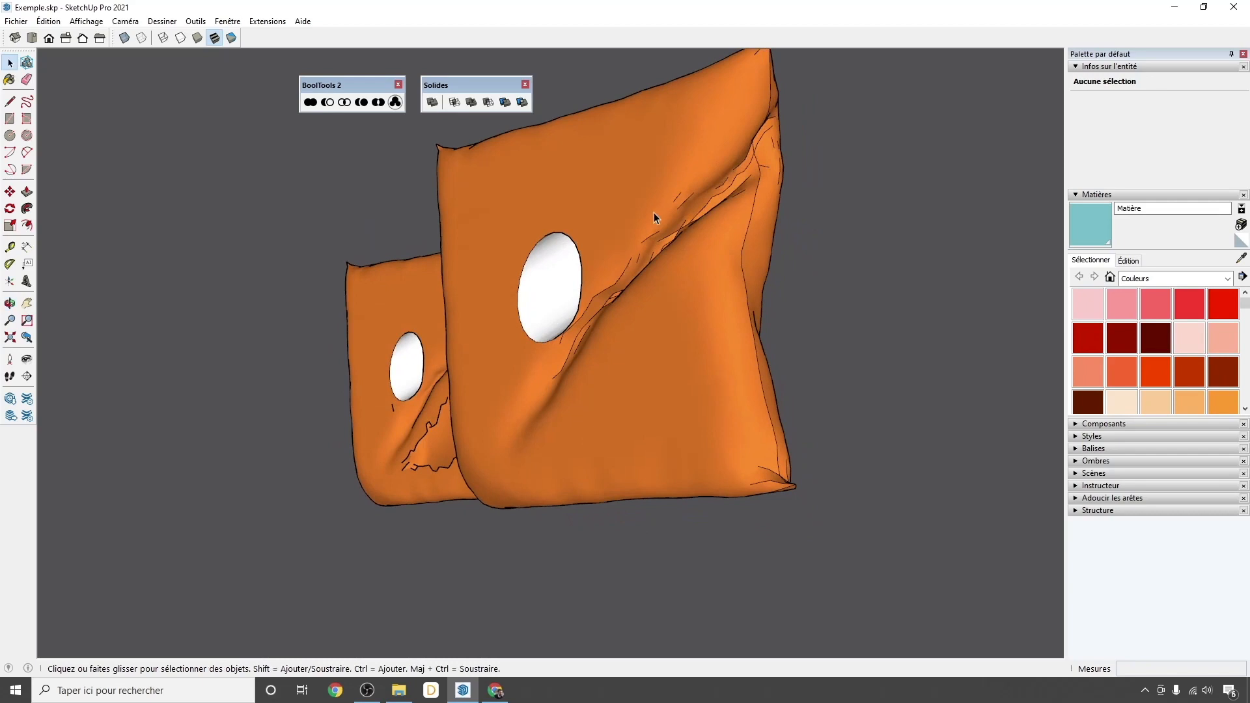
pyautogui.scroll(4, 753, 173)
pyautogui.click(622, 233)
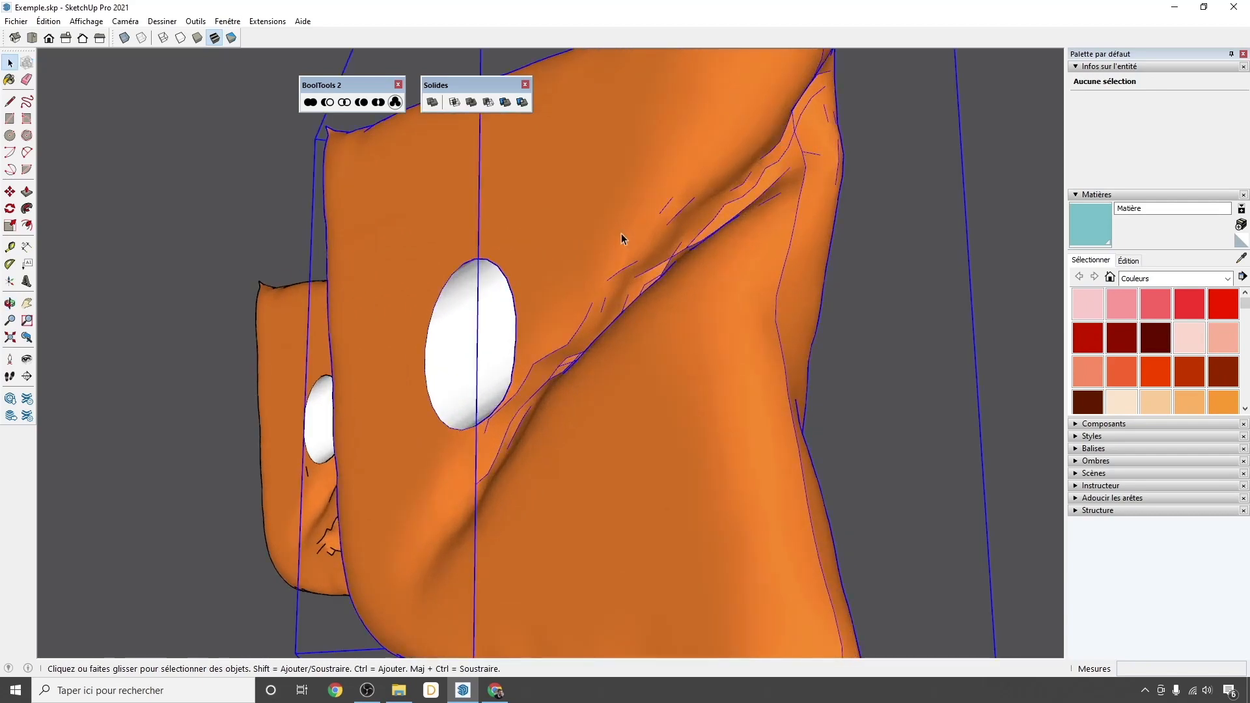
pyautogui.doubleClick(622, 233)
pyautogui.scroll(-3, 621, 233)
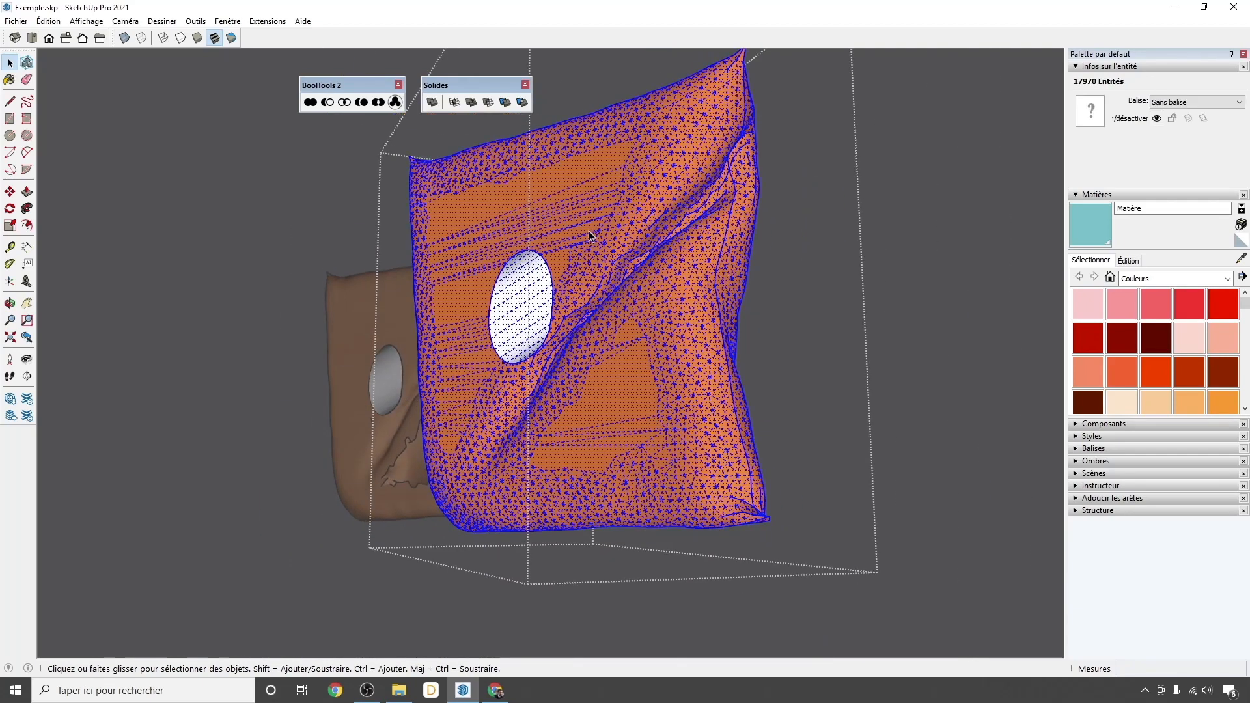
pyautogui.moveTo(589, 236); pyautogui.dragTo(629, 310, button='middle')
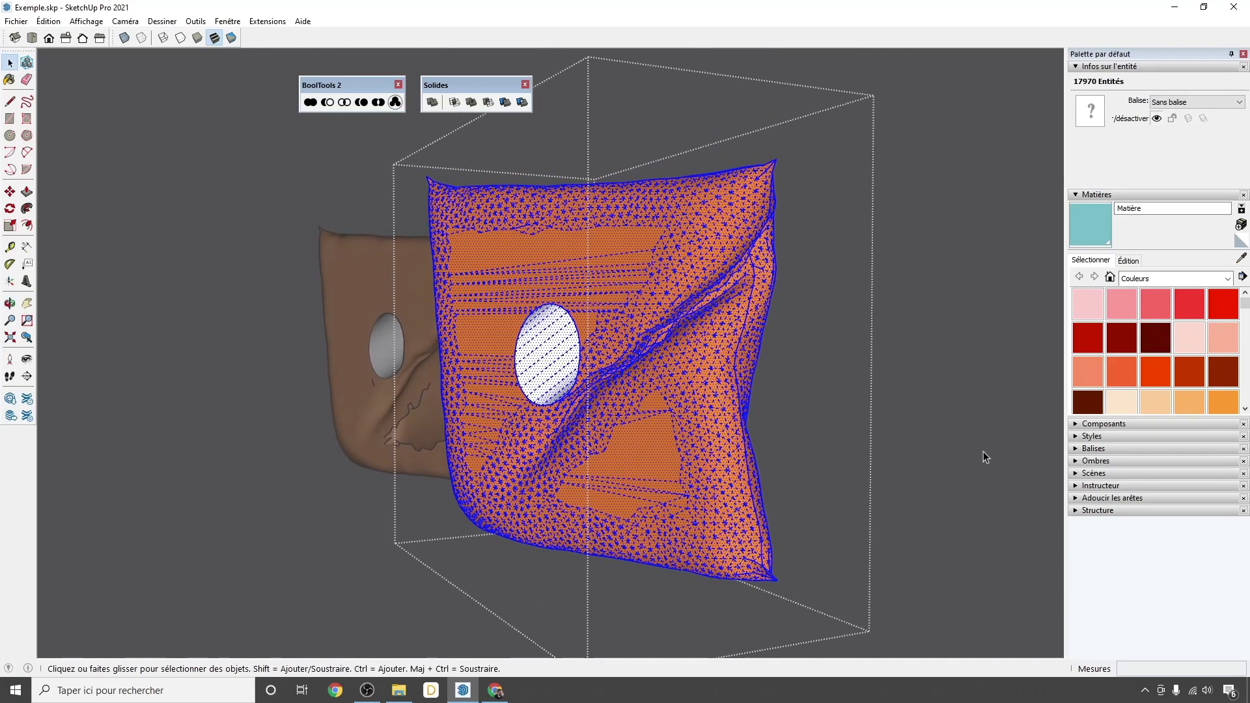
pyautogui.click(1099, 499)
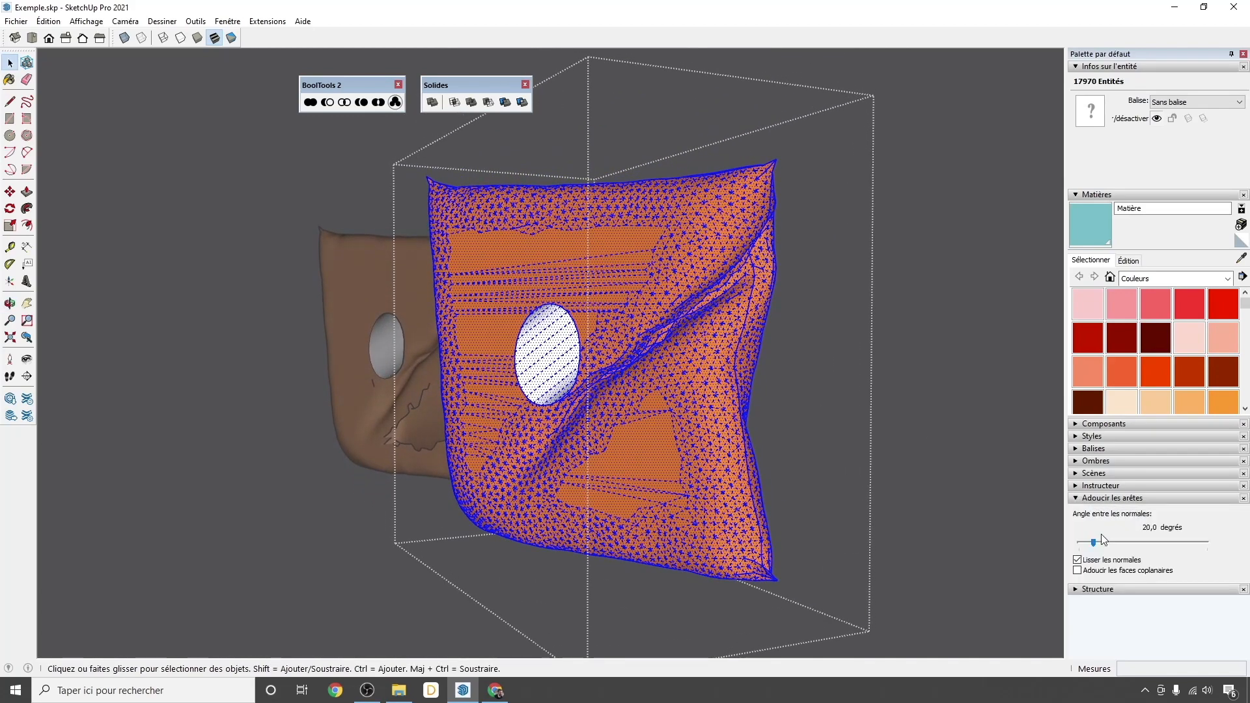
pyautogui.click(1081, 571)
pyautogui.moveTo(1094, 543)
pyautogui.mouseDown()
pyautogui.moveTo(1162, 544)
pyautogui.moveTo(1123, 544)
pyautogui.moveTo(1156, 544)
pyautogui.moveTo(1146, 546)
pyautogui.mouseUp()
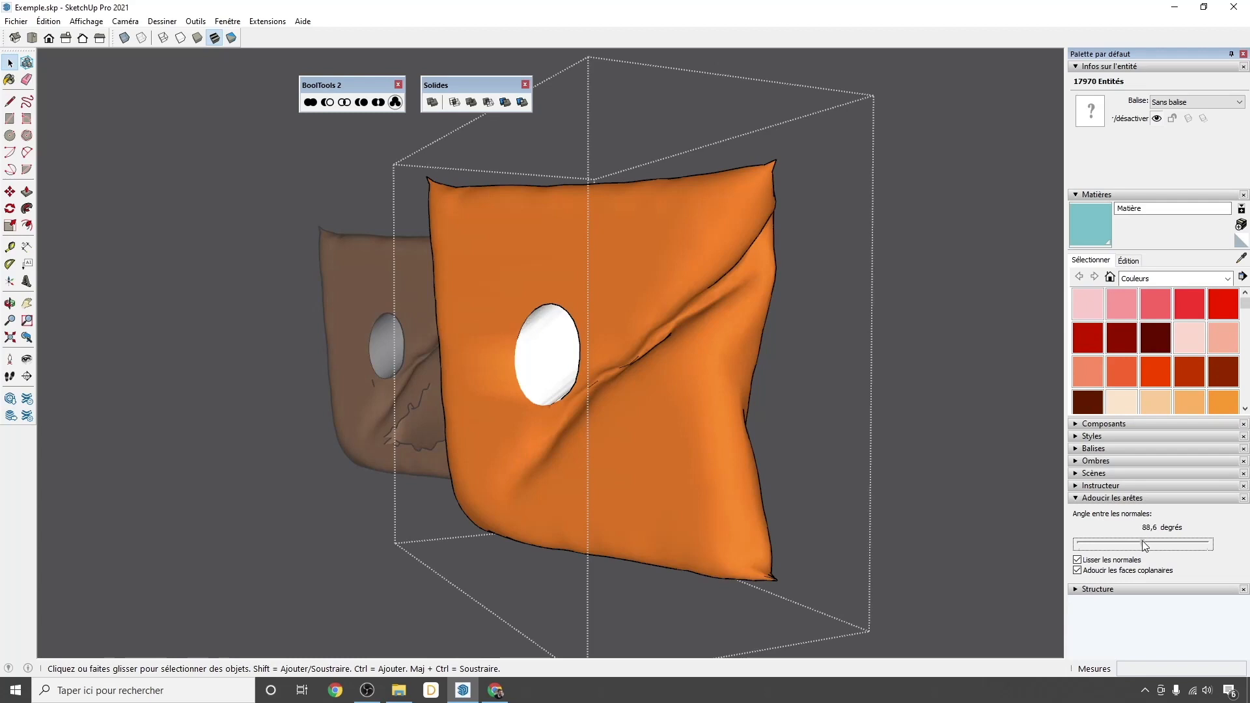
pyautogui.click(909, 359)
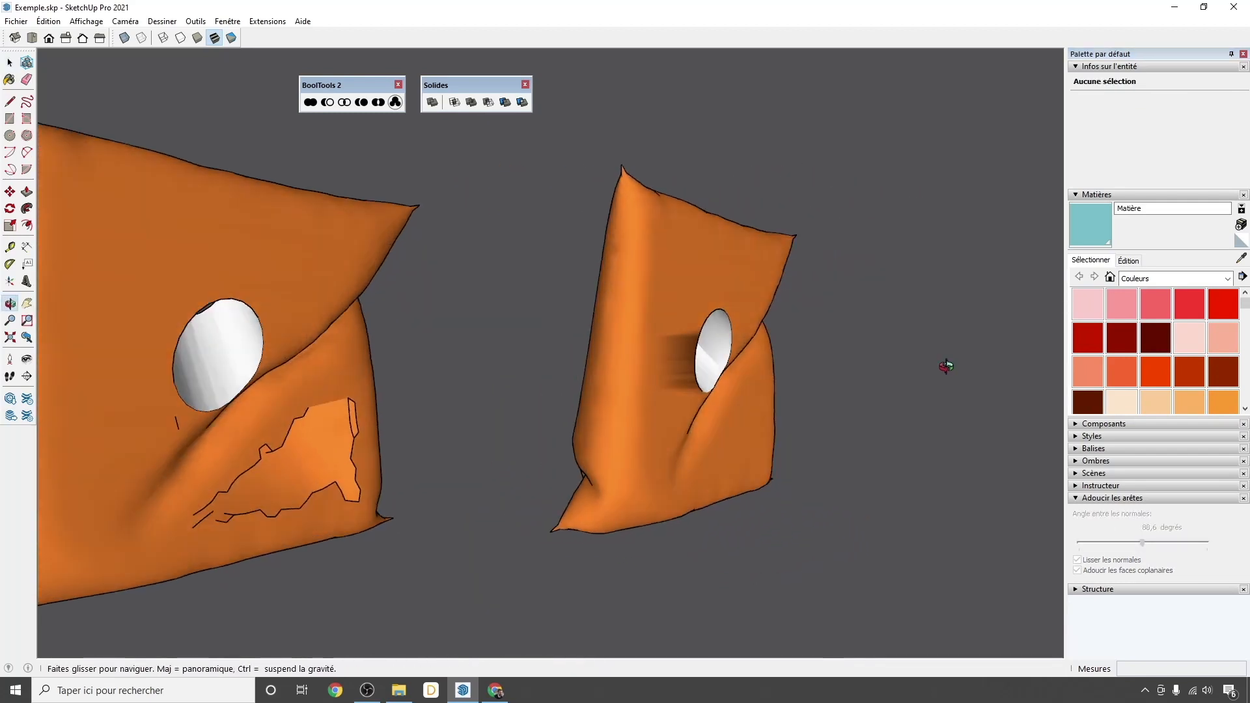